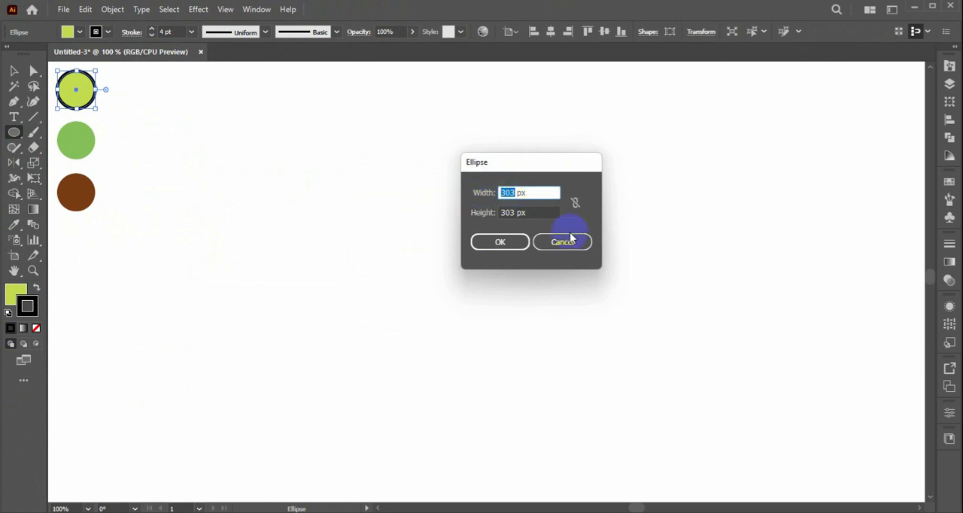
Create a 170 by 170 px circle and move it to the upper middle of the artboard.
type("170")
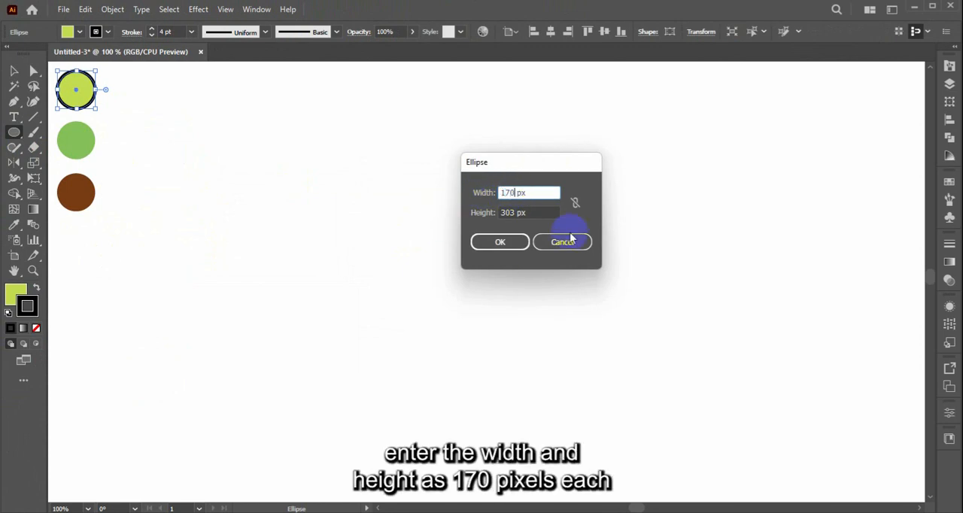
double_click(508, 213)
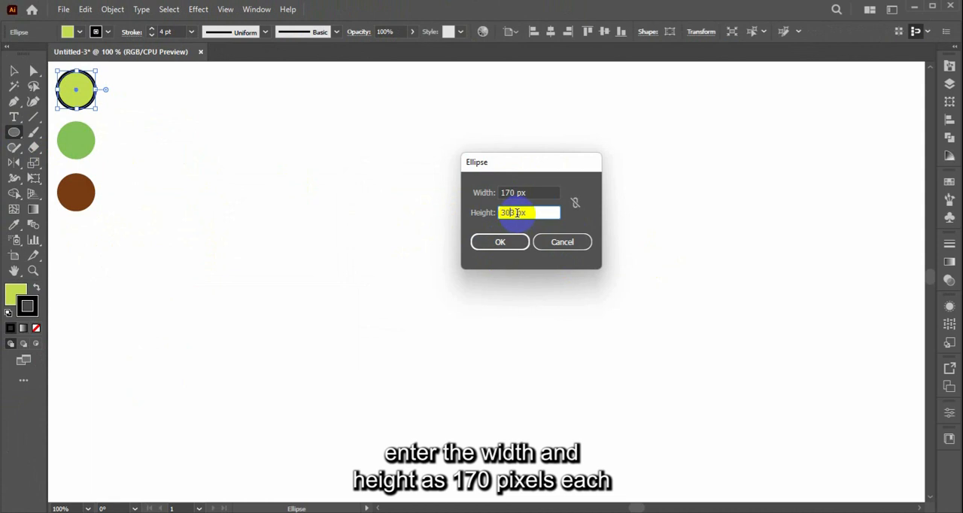
type("17")
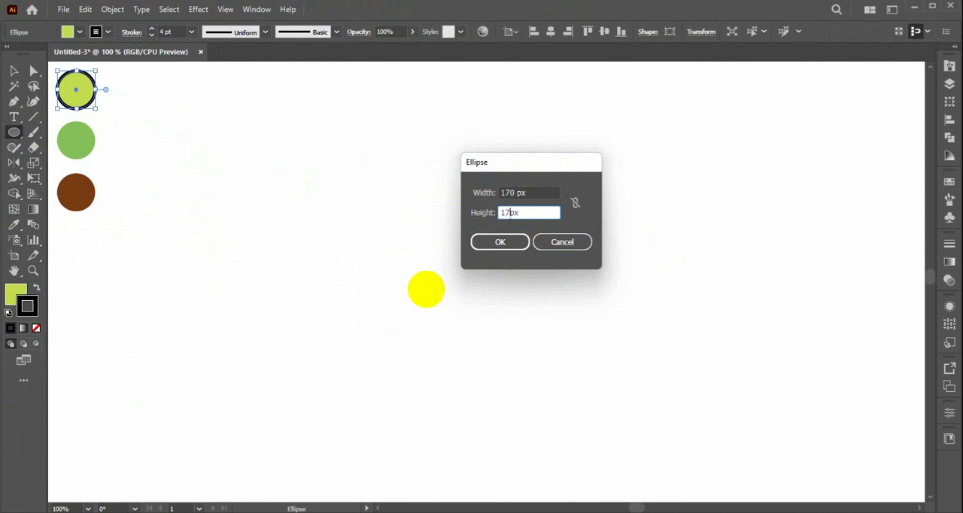
type("0")
left_click(504, 250)
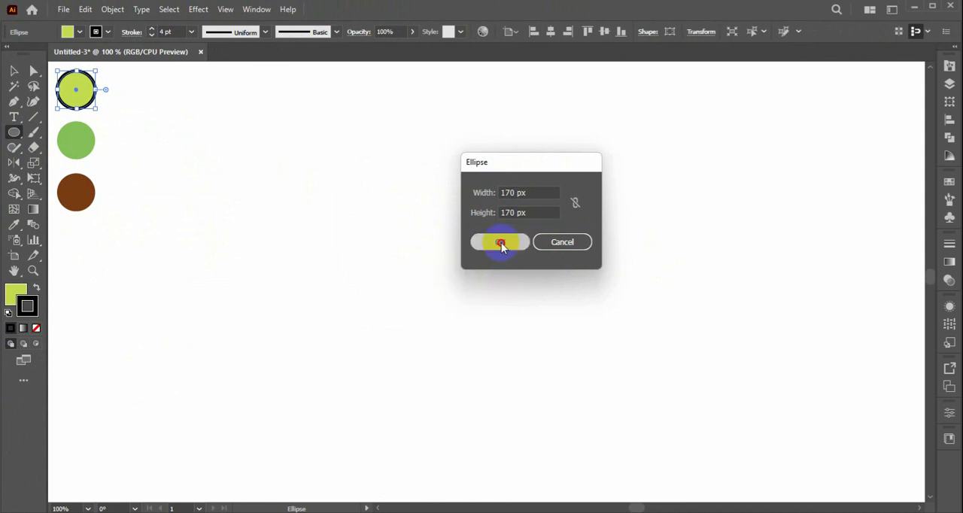
left_click(13, 71)
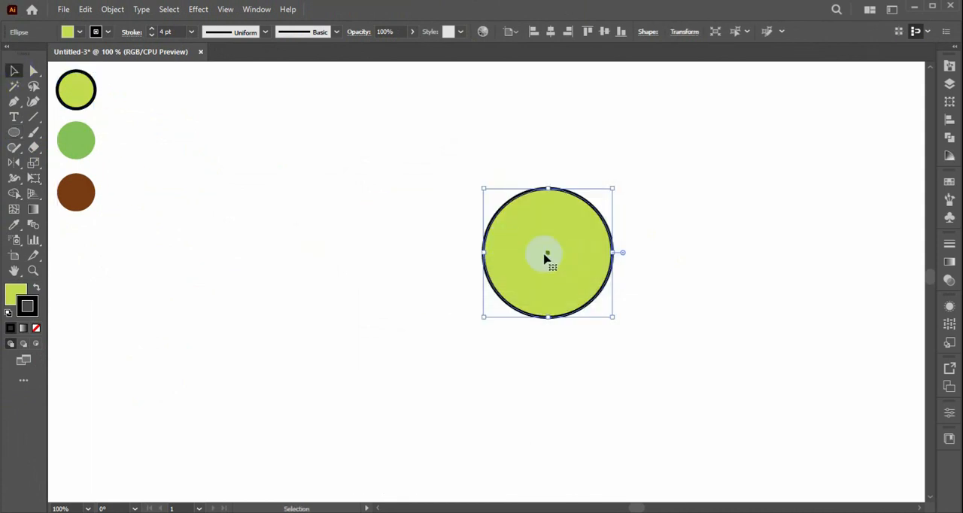
left_click_drag(546, 254, 451, 183)
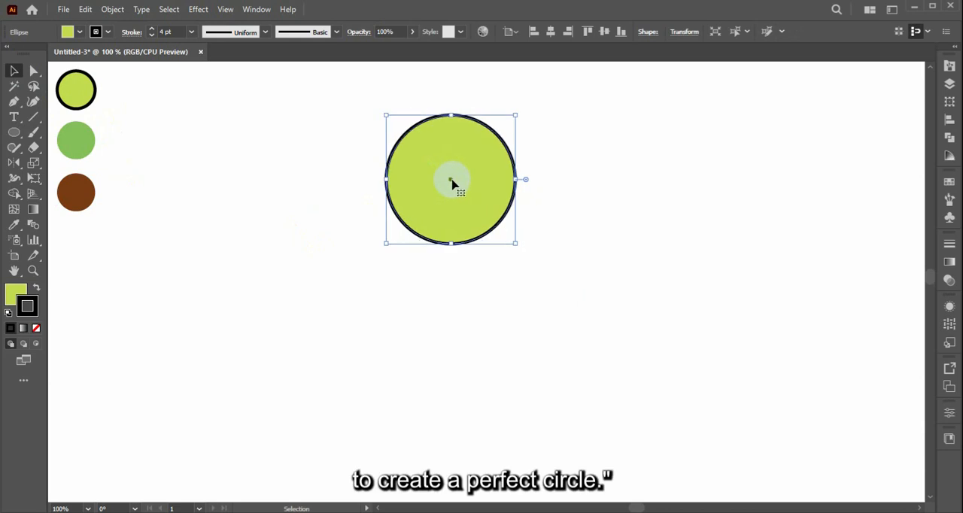
Create a 303 by 303 px circle and place it below the small circle, overlapping its lower part.
left_click(13, 130)
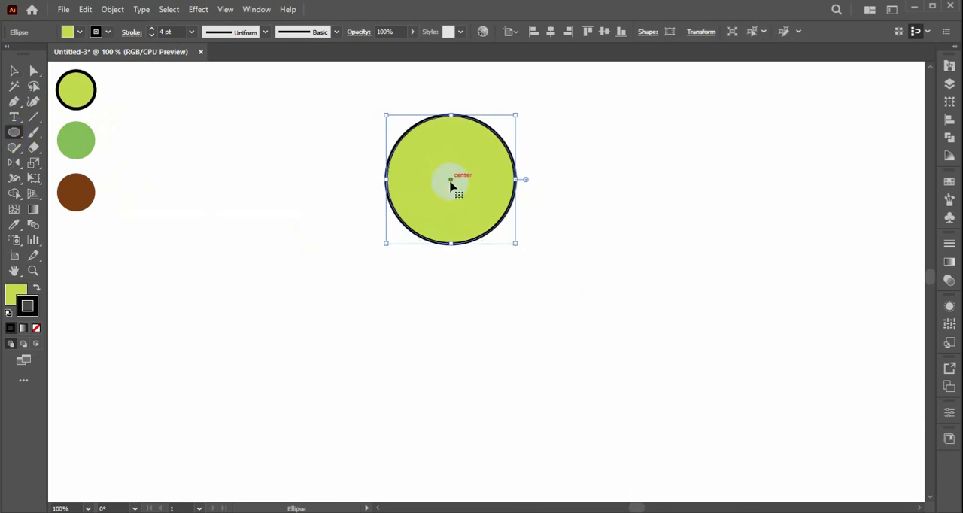
left_click(451, 218)
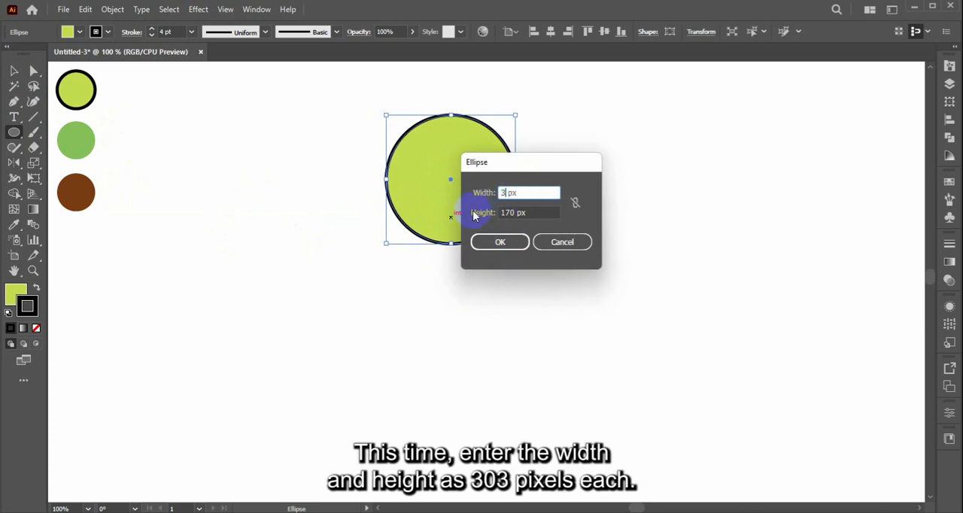
left_click_drag(514, 212, 482, 225)
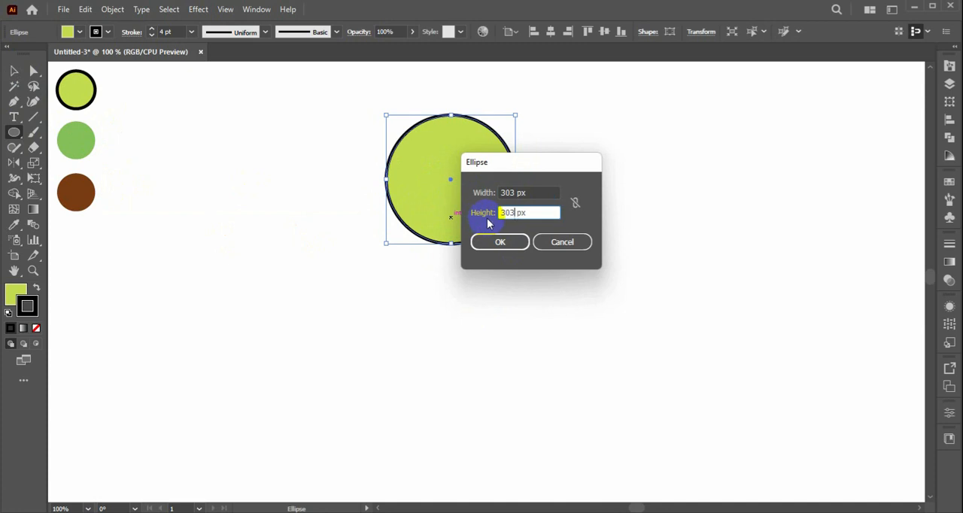
left_click(496, 244)
key("v")
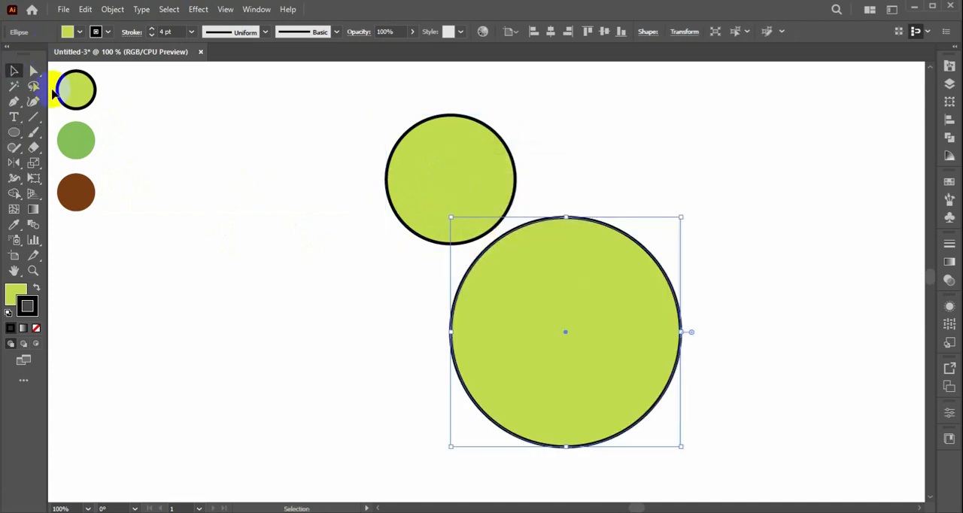
left_click_drag(567, 335, 481, 323)
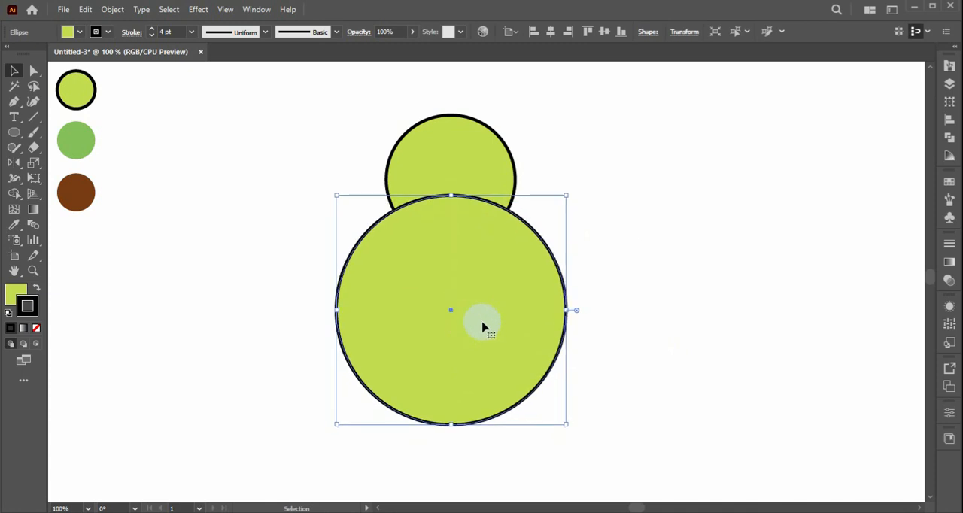
Align the horizontal centers of the two circles and move the large circle slightly up.
left_click_drag(566, 149, 452, 361)
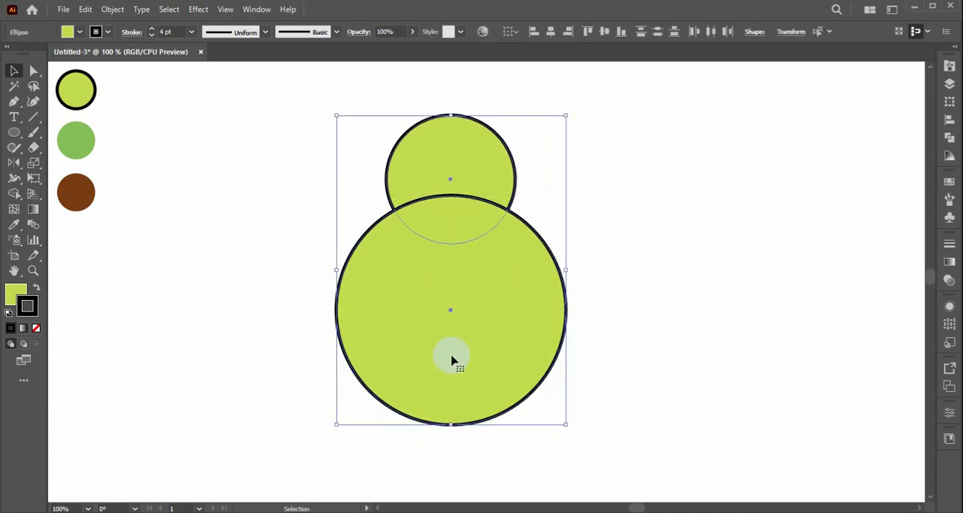
left_click(551, 34)
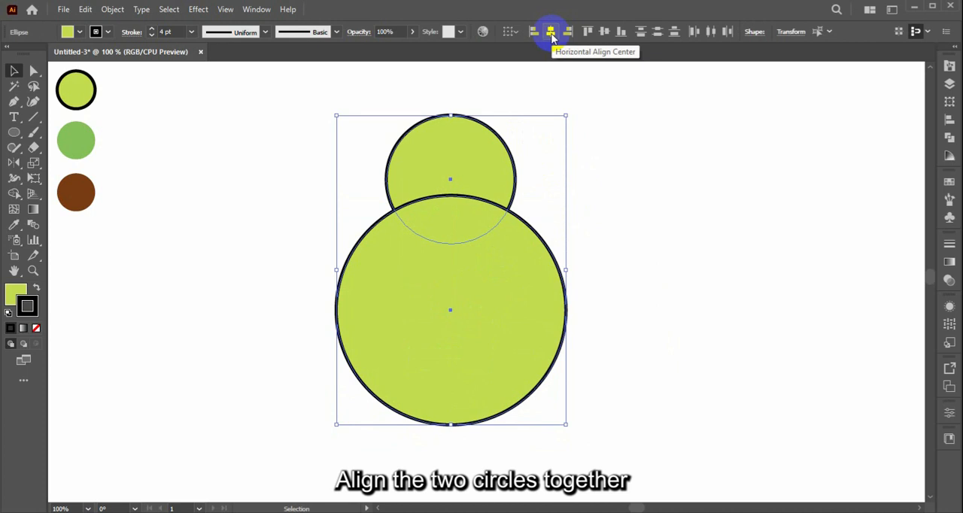
left_click(531, 142)
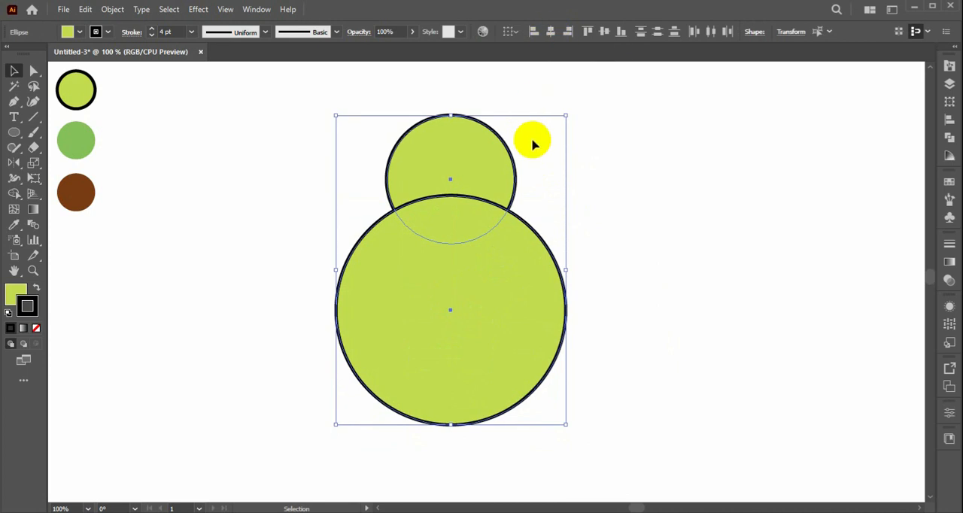
left_click(503, 284)
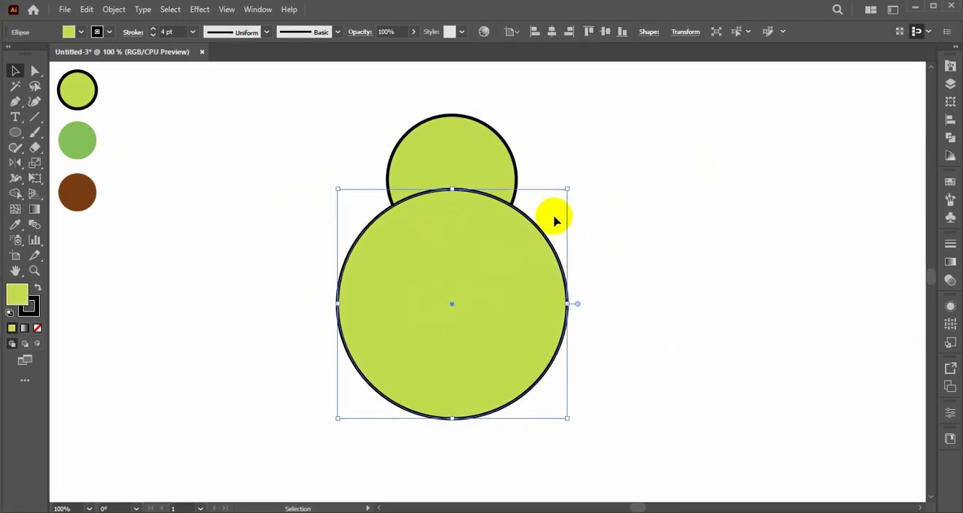
Center both circles horizontally on each other and merge them into one pear shape with the Shape Builder.
left_click_drag(592, 146, 473, 329)
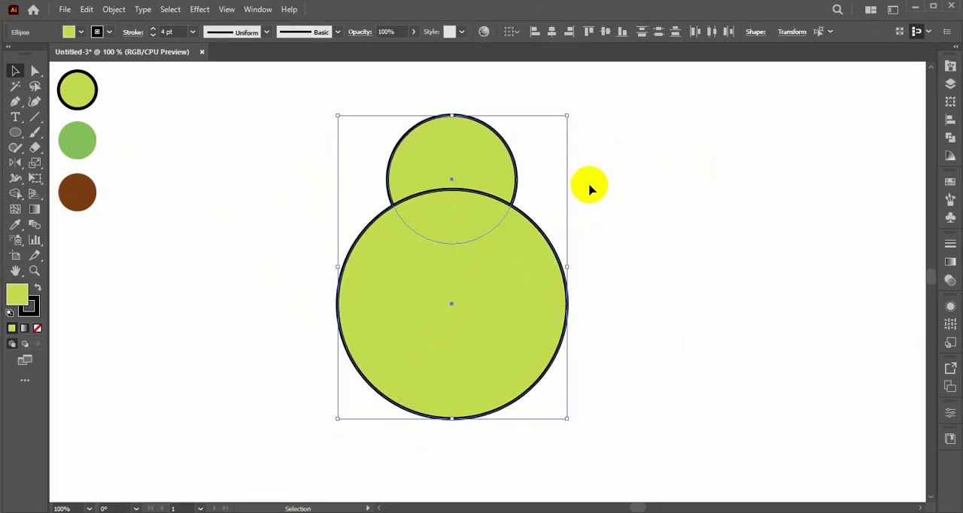
left_click(553, 34)
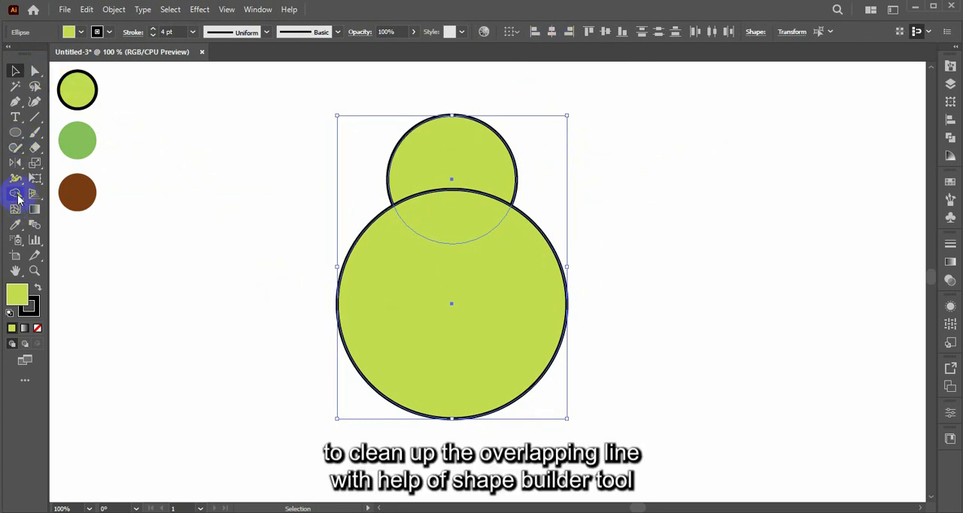
left_click(16, 195)
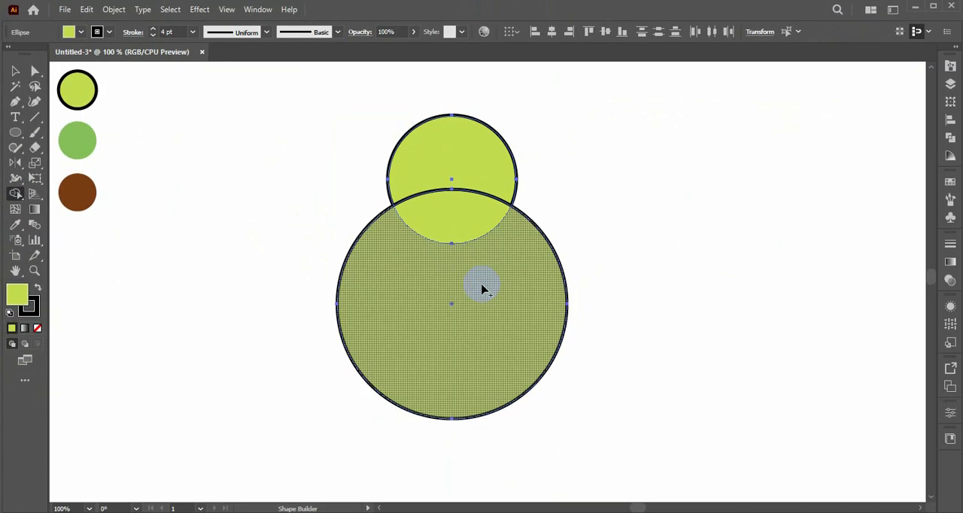
left_click_drag(459, 303, 466, 143)
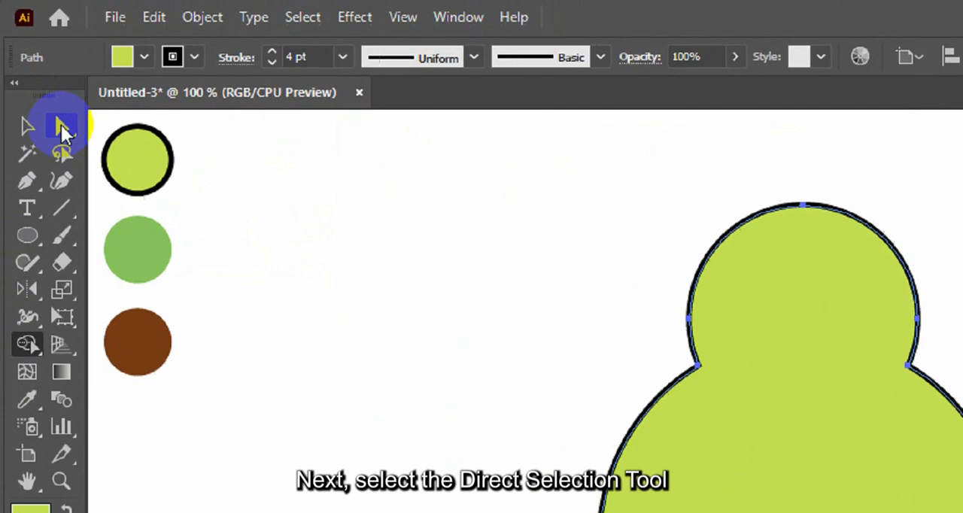
Round the two sharp neck corners where the circles join into smooth curves, using Direct Selection.
left_click(34, 72)
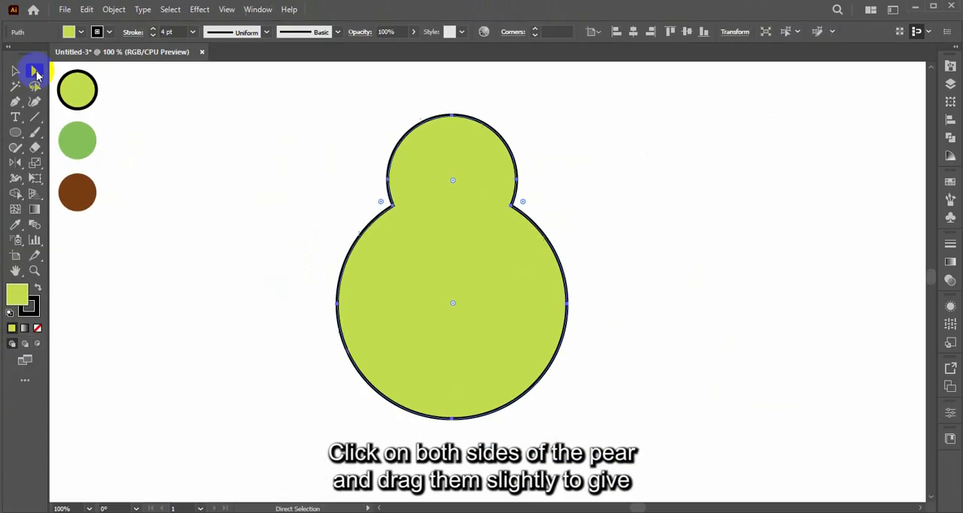
left_click_drag(324, 183, 614, 229)
left_click_drag(534, 207, 605, 199)
left_click(15, 70)
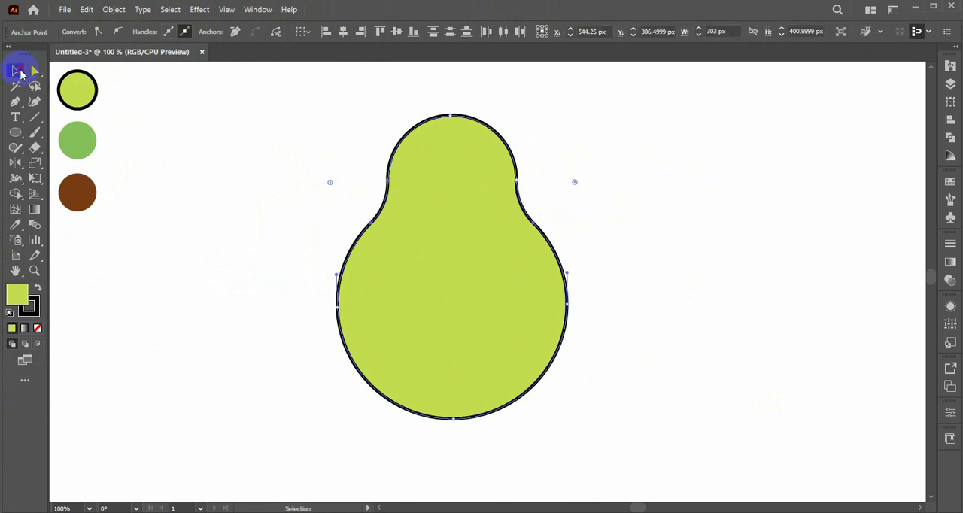
left_click(126, 112)
Scale the pear shape down slightly, including its stroke, and deselect it.
left_click_drag(369, 211, 376, 230)
left_click_drag(576, 275, 504, 299)
left_click(606, 261)
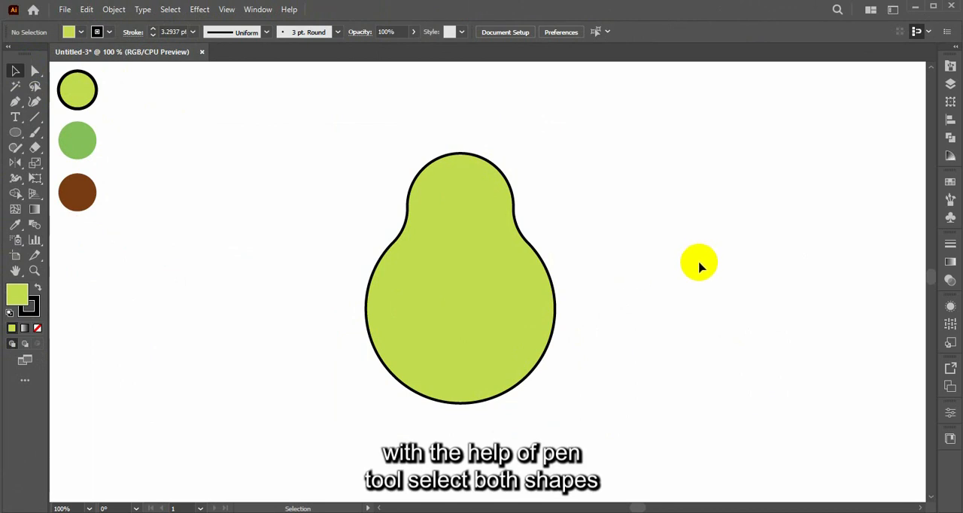
Draw a closed shading shape with the Pen tool, running wavily down the pear's middle and extending beyond its right side.
key("p")
left_click_drag(472, 160, 478, 222)
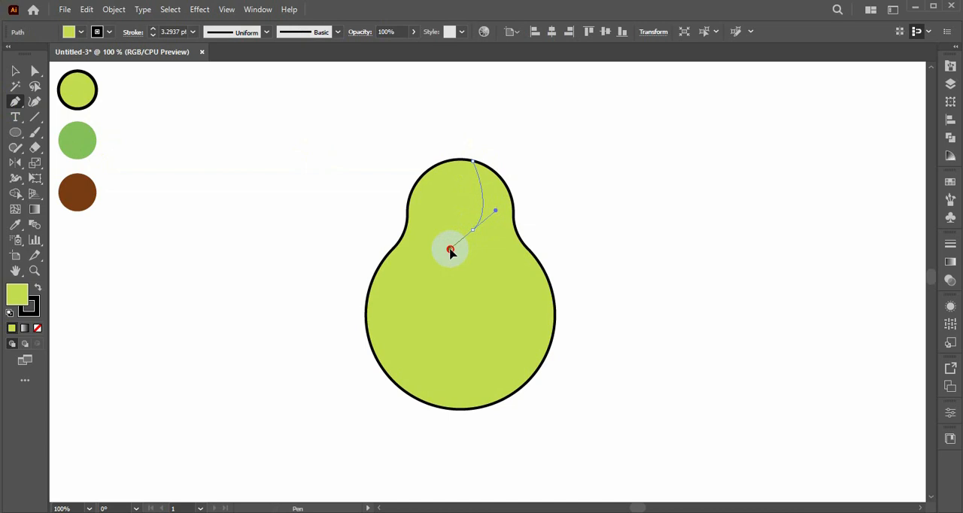
left_click_drag(449, 251, 450, 250)
left_click_drag(474, 230, 483, 240)
left_click(473, 231)
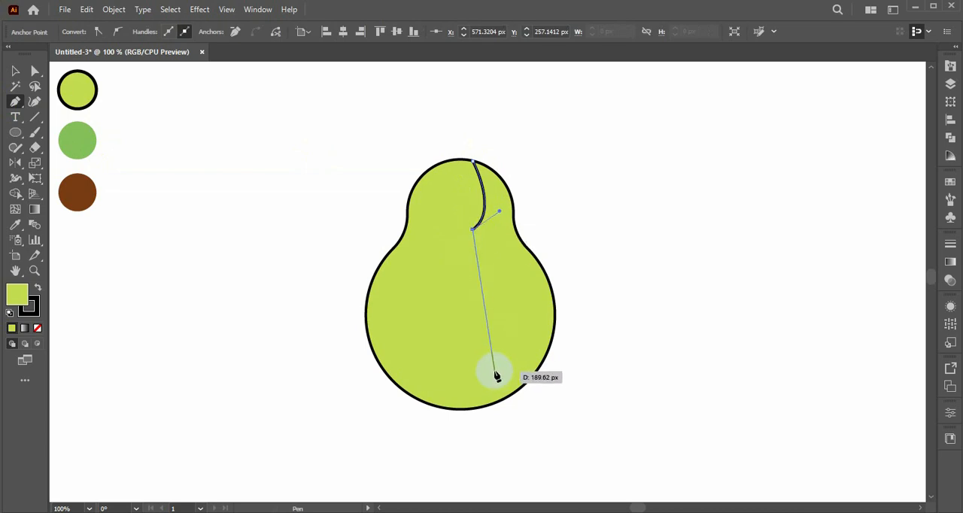
left_click_drag(478, 302, 488, 369)
mouse_move(473, 408)
left_mouse_down()
mouse_move(462, 427)
mouse_move(469, 415)
left_mouse_up()
left_click_drag(537, 414, 583, 380)
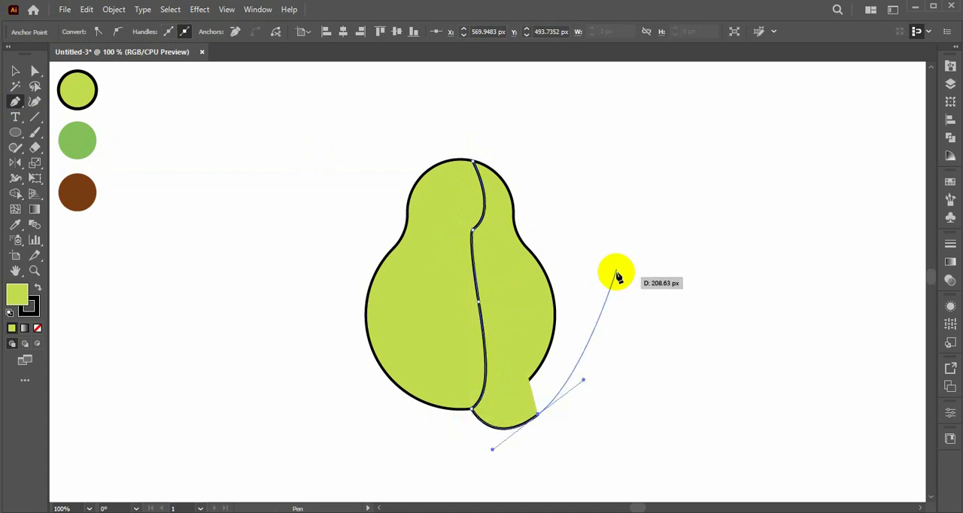
left_click_drag(588, 239, 550, 208)
left_click(514, 150)
left_click(473, 159)
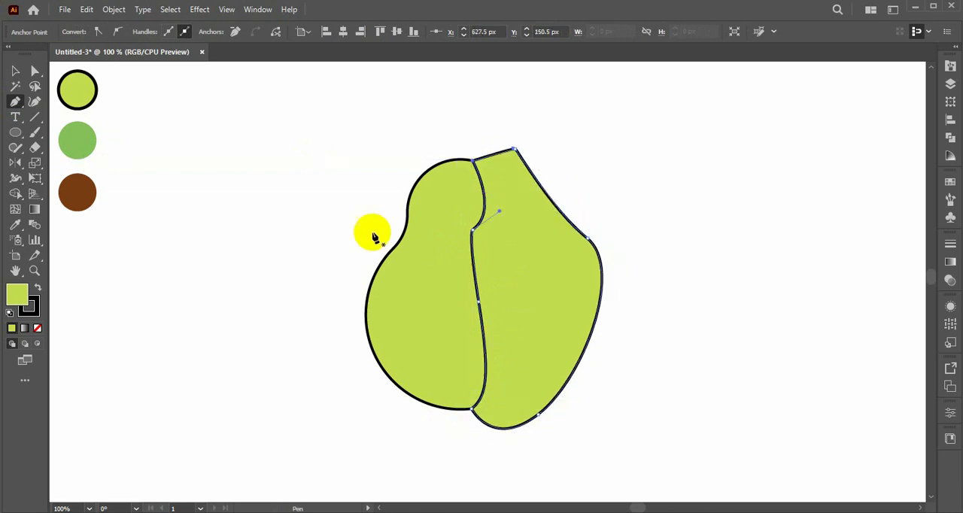
Remove the shading shape's stroke and fill it with a slightly darker yellow-green.
left_click(36, 327)
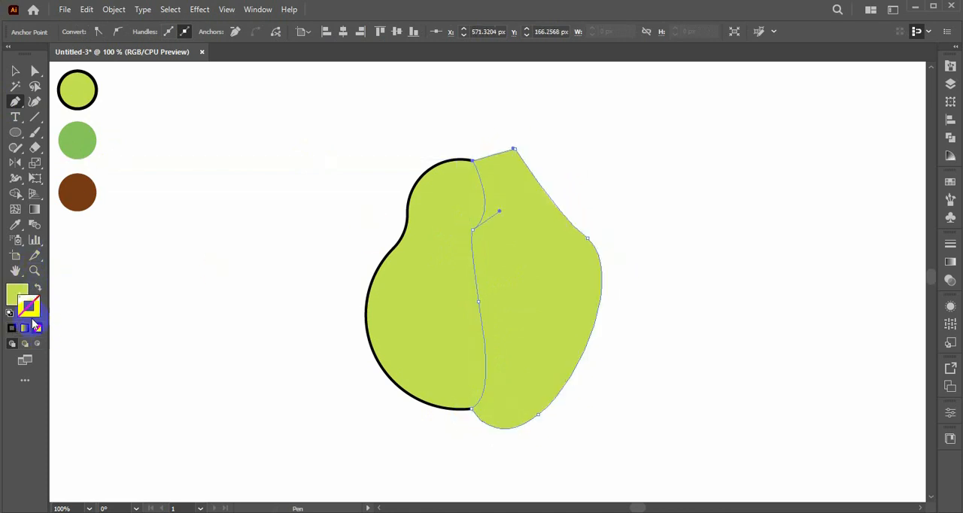
double_click(19, 293)
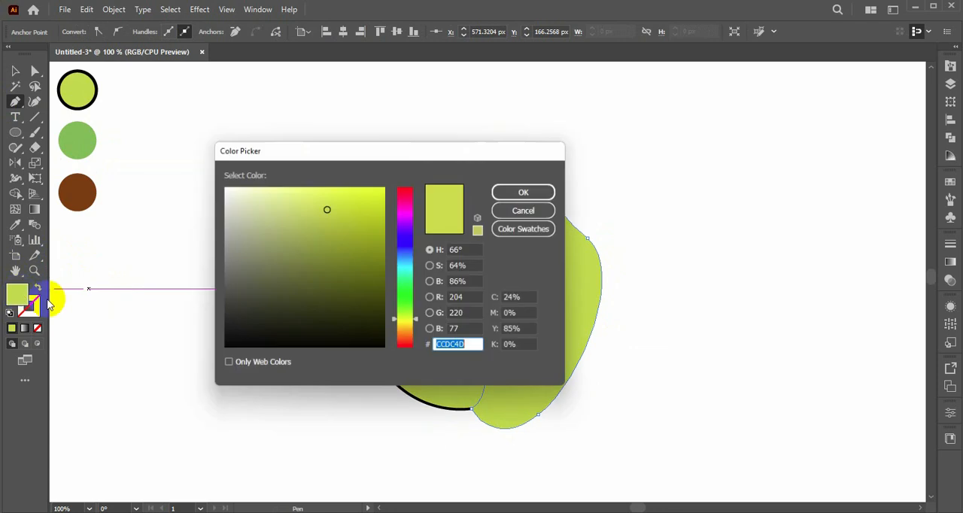
left_click(343, 230)
left_click(526, 191)
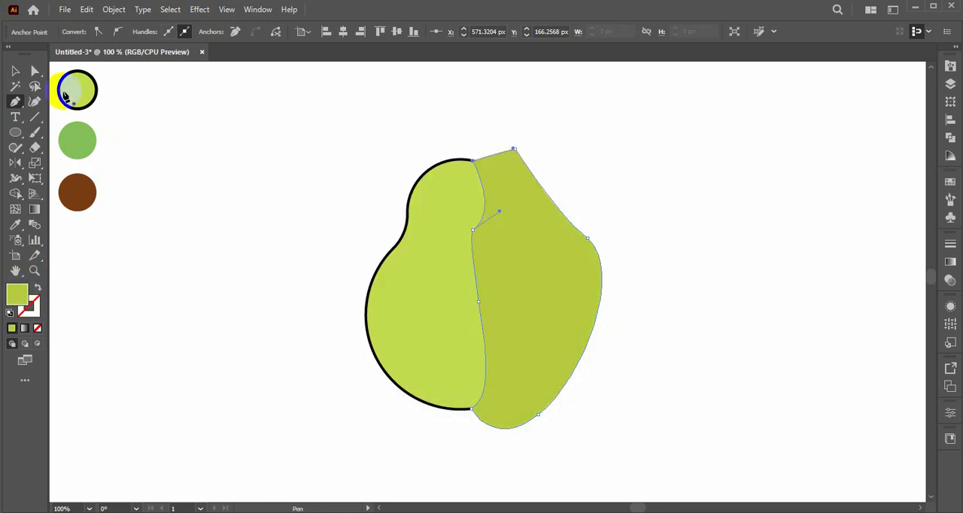
Trim away the part of the shading shape outside the pear with the Shape Builder.
left_click(16, 72)
left_click_drag(372, 144, 640, 377)
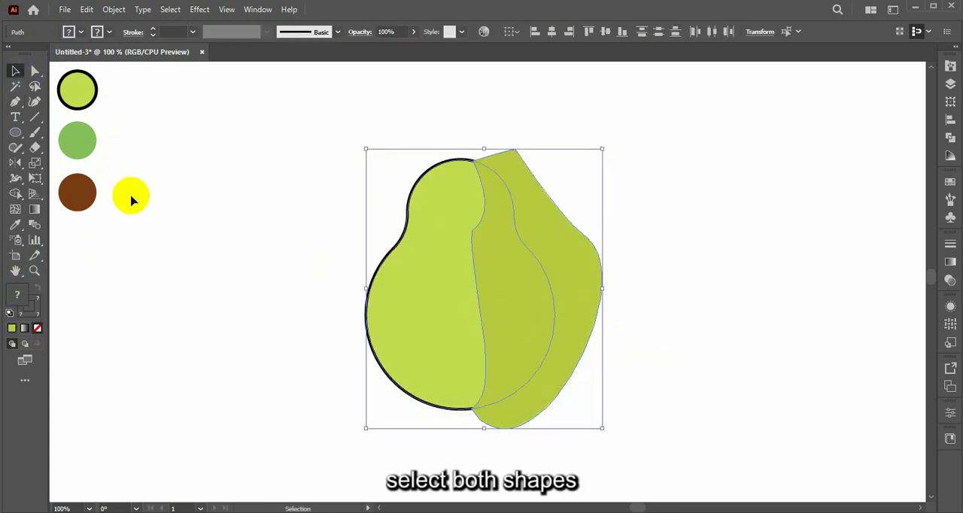
left_click(15, 195)
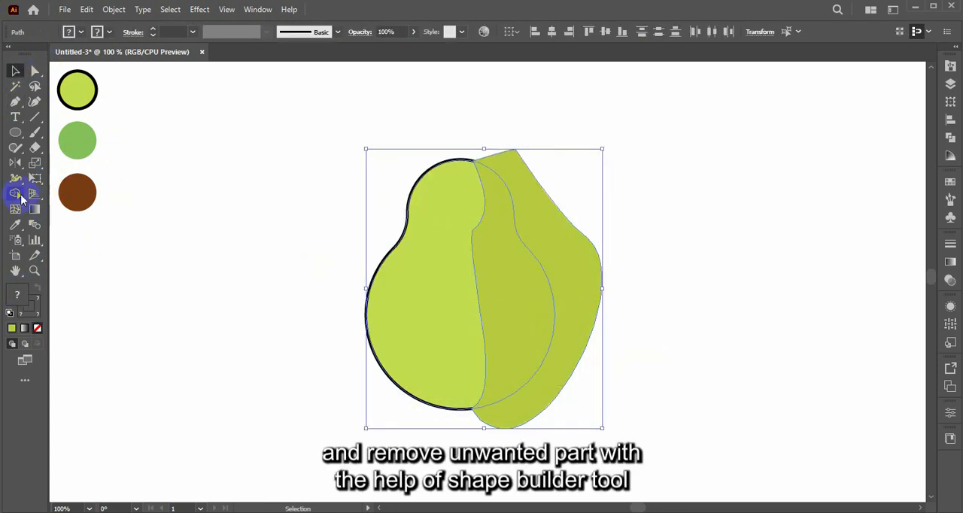
left_click(586, 278, "alt")
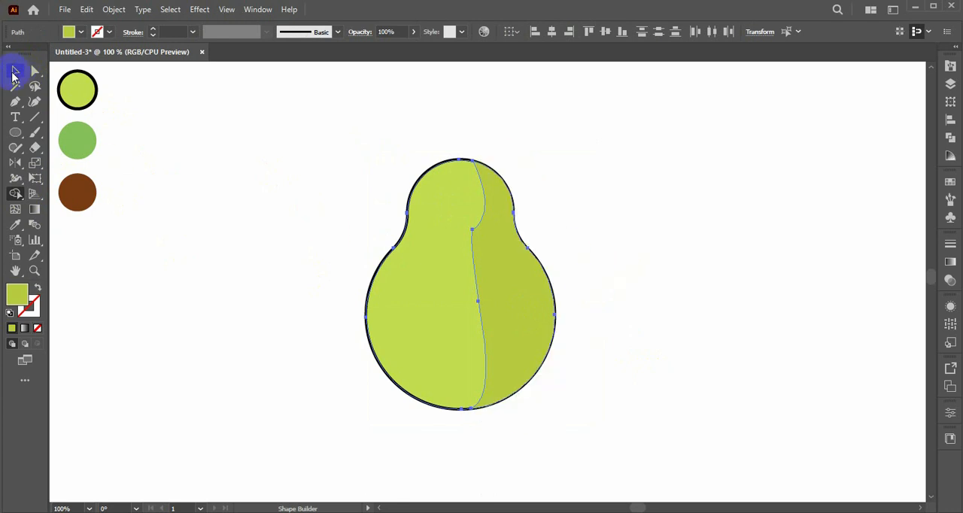
Nudge the pear and its shading slightly left, and adjust the shading alone so it sits inside the right outline.
left_click(15, 71)
key("Left")
key("Left")
key("Left")
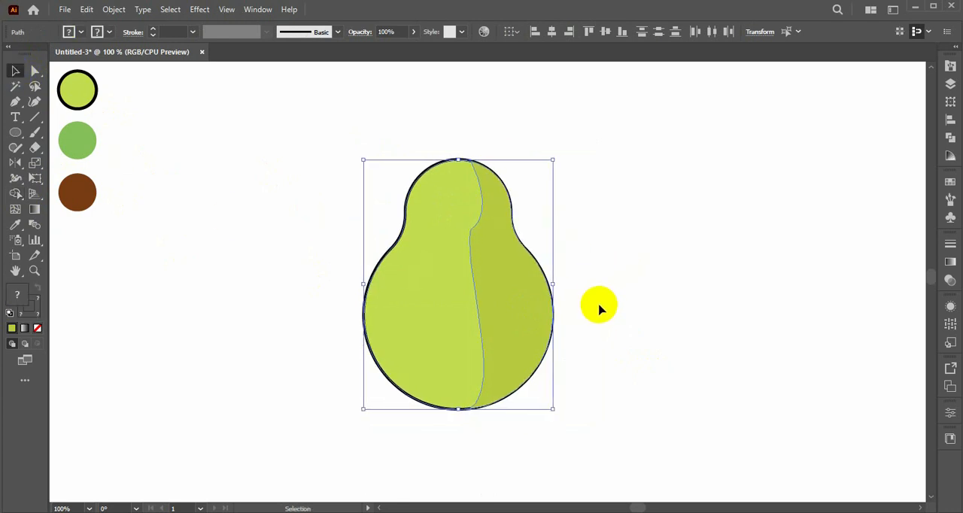
left_click(541, 320)
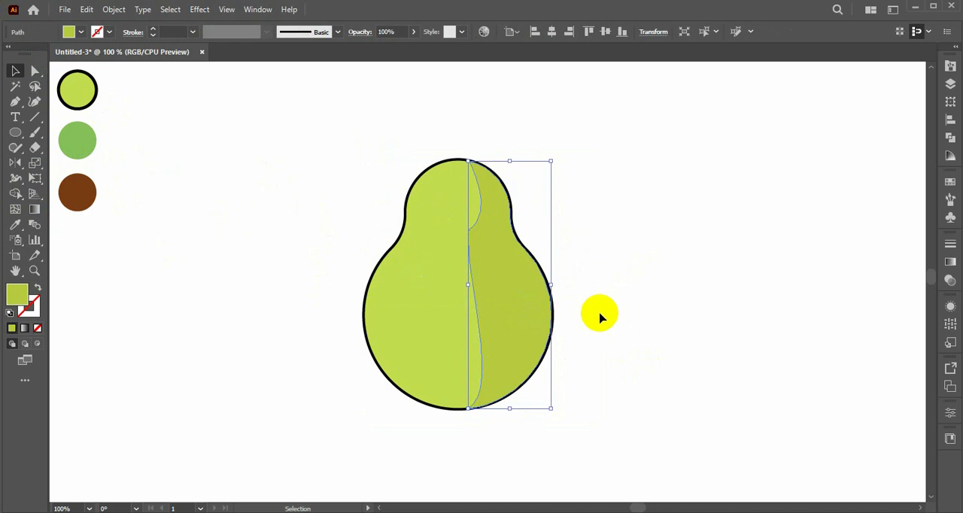
key("Right")
key("Right")
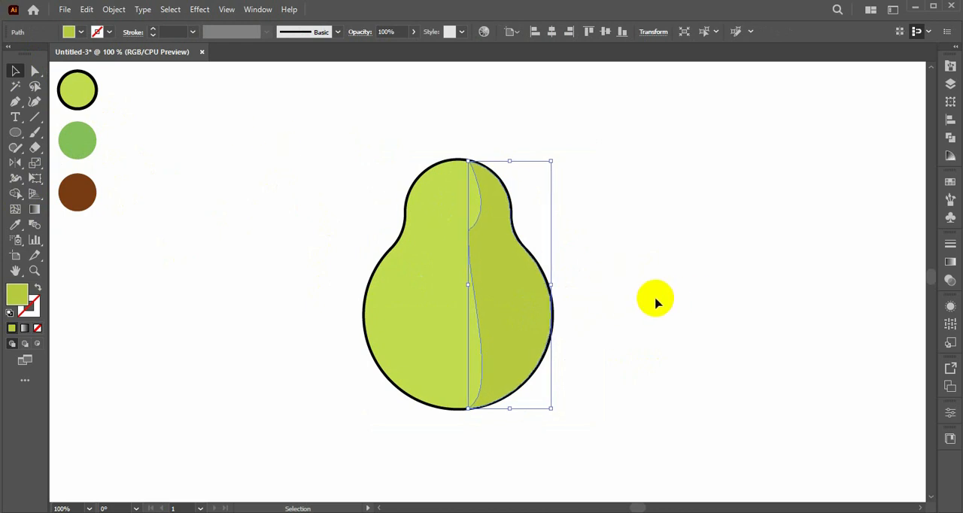
Round the sharp corner in the shading shape's inner edge at the pear's neck with a radius of about 107 px.
left_click(35, 71)
left_click_drag(479, 236, 495, 99)
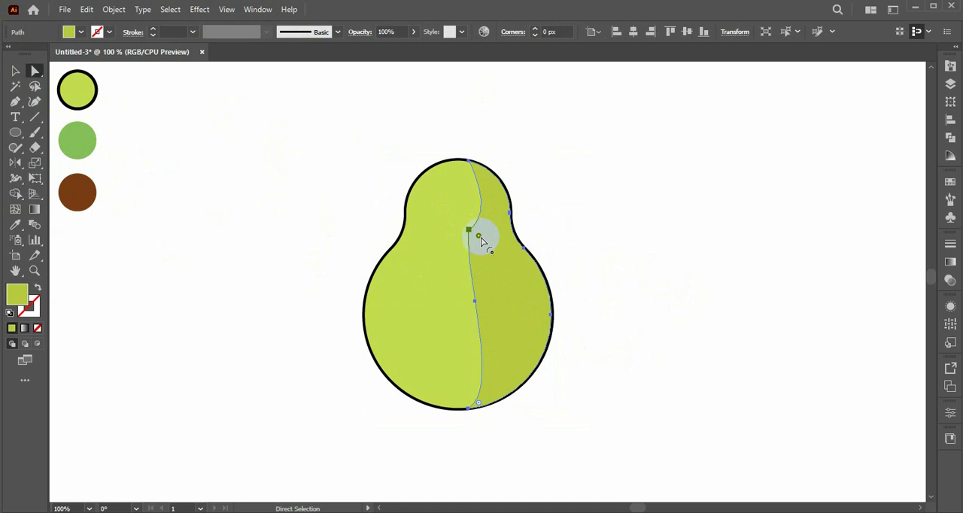
left_click_drag(481, 240, 606, 313)
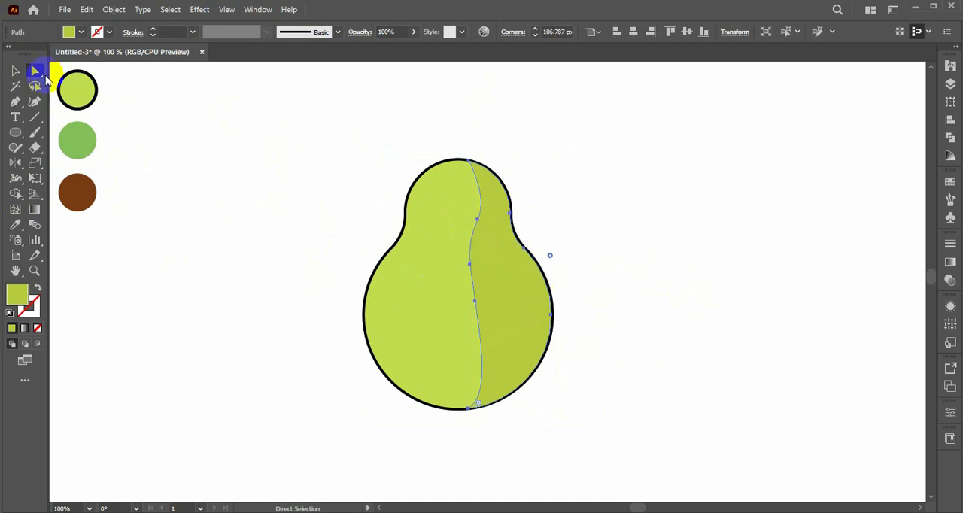
left_click(15, 71)
left_click(140, 136)
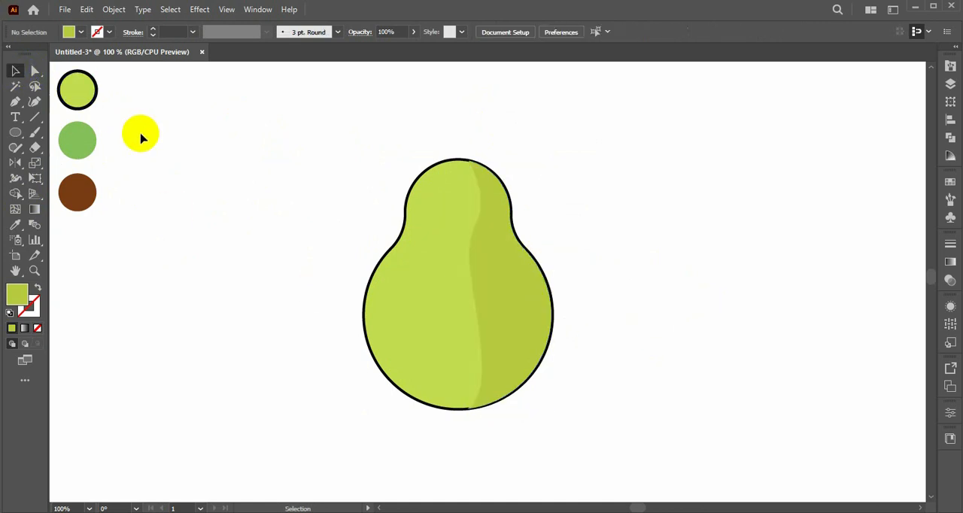
Lower the shading shape's opacity to 69%.
left_click(498, 270)
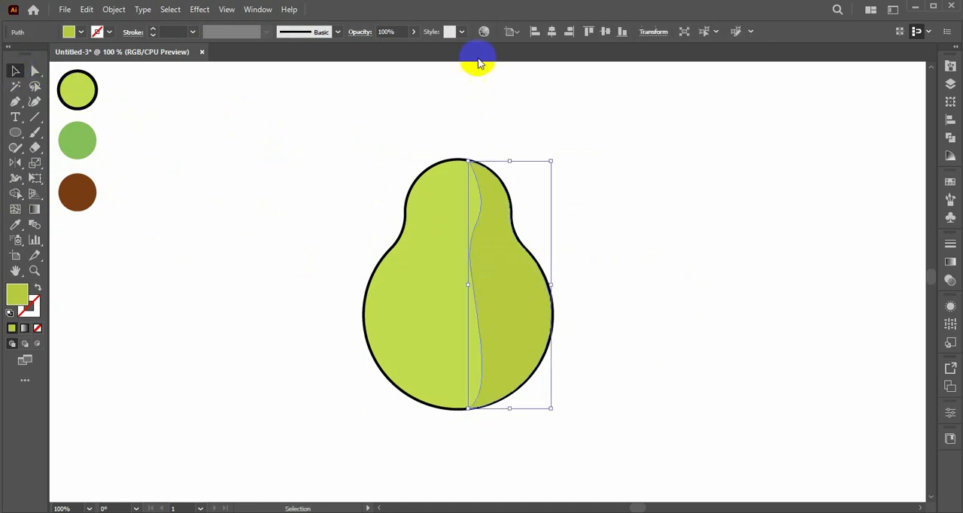
left_click(413, 34)
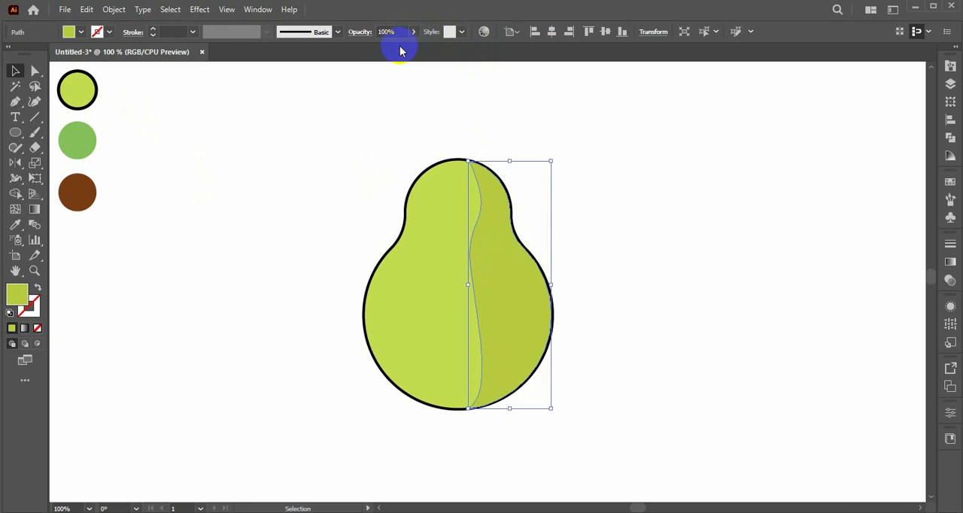
left_click(413, 34)
left_click(426, 286)
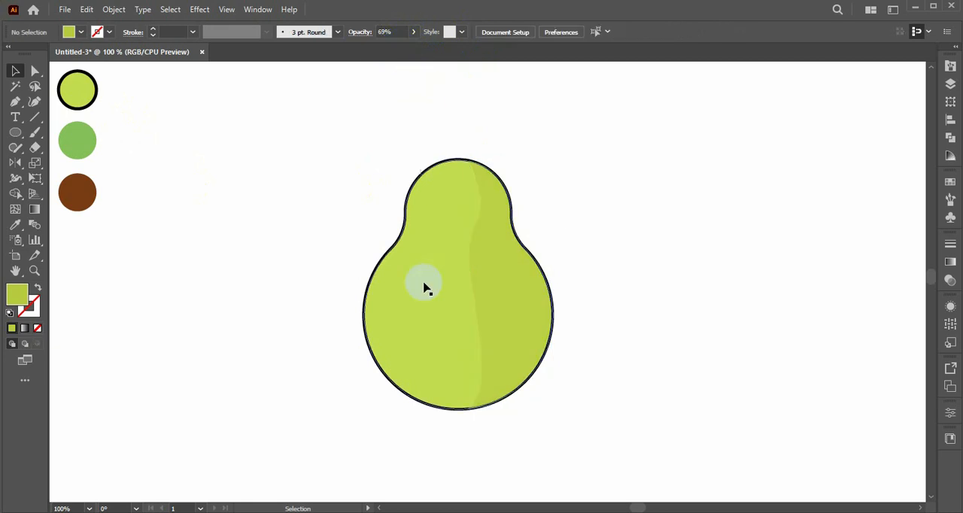
Place a copy of the pear body to its right, with a second copy overlapping it slightly further left.
left_click(439, 338)
left_click_drag(424, 329, 688, 332)
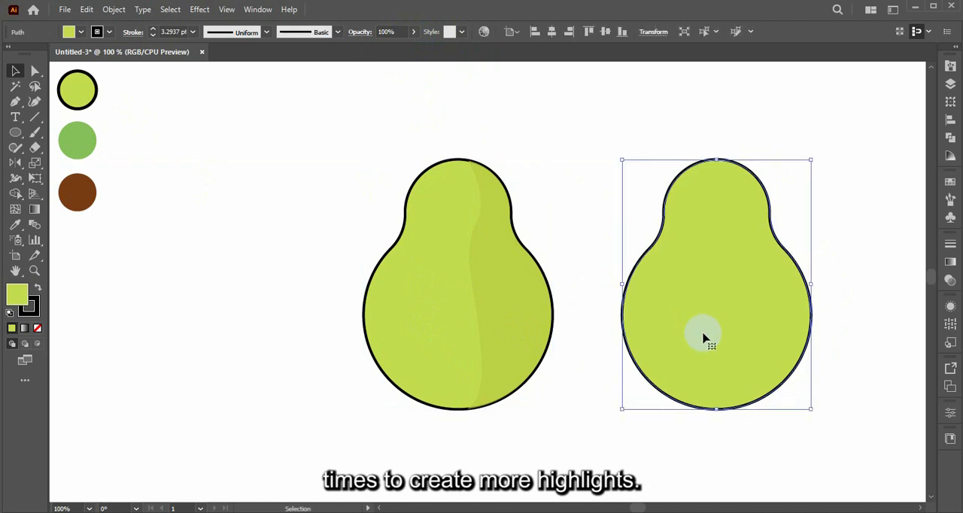
left_click_drag(746, 324, 731, 324)
Subtract the front pear copy from the one behind with Pathfinder Minus Front, leaving a thin crescent along the right side.
left_click(826, 216)
left_click_drag(826, 216, 645, 343)
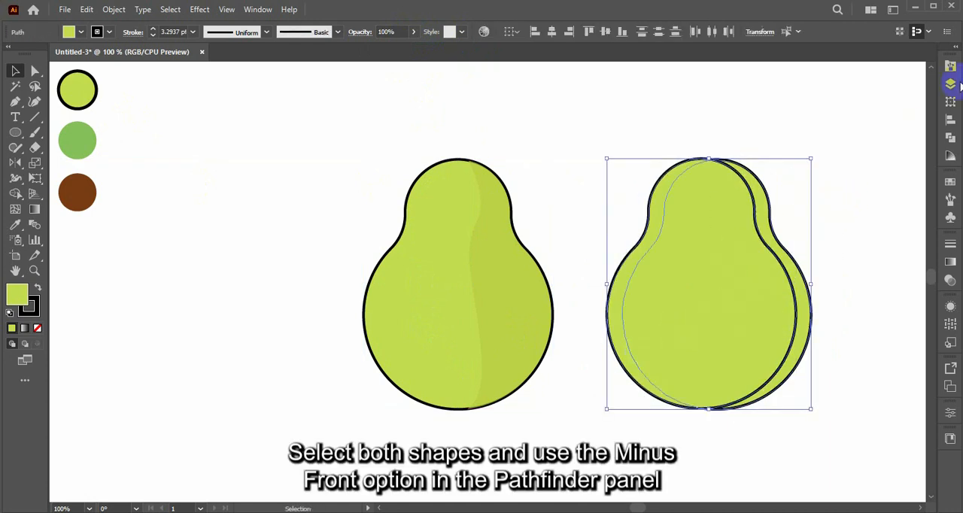
left_click(950, 138)
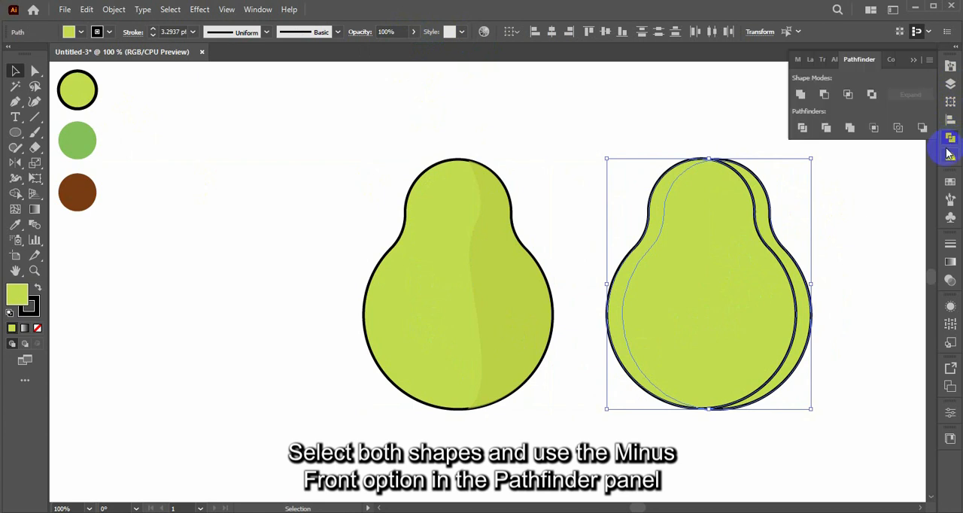
left_click(845, 104)
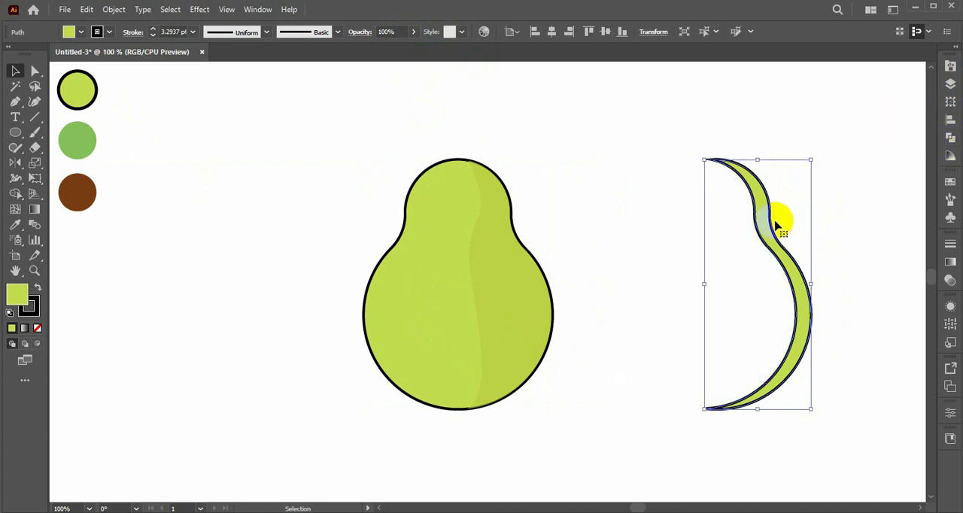
Copy the shading's appearance onto the crescent with the Eyedropper and place it along the pear's inner right edge.
key("i")
left_click(530, 280)
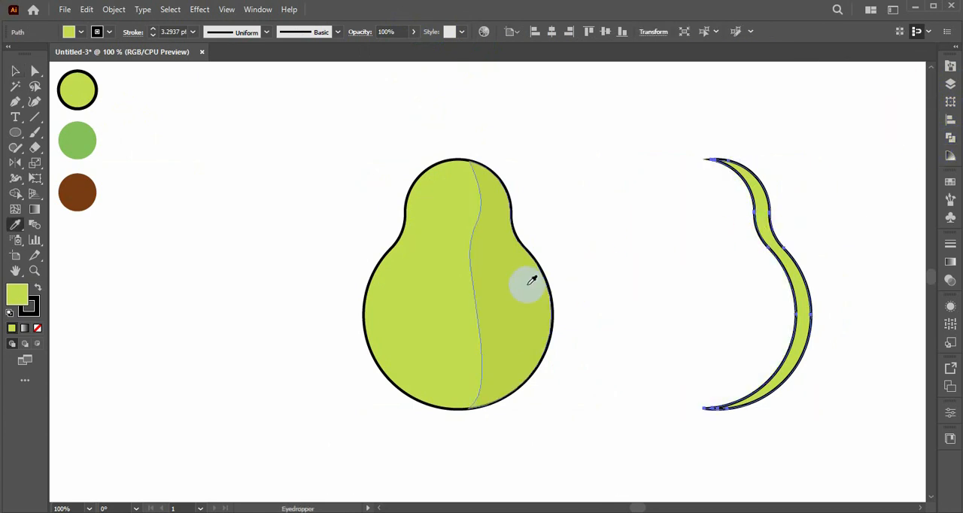
left_click(15, 70)
left_click_drag(731, 251, 519, 260)
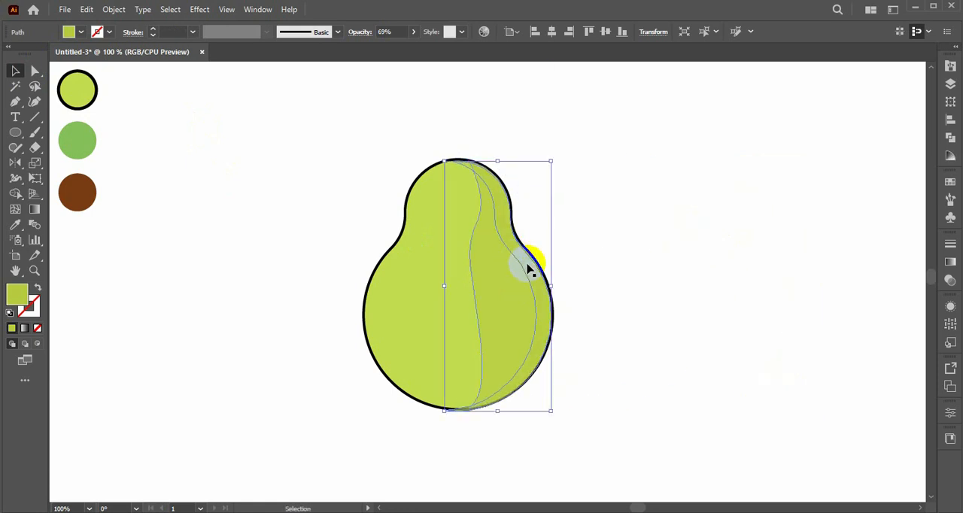
Set the crescent's opacity to about 88%.
left_click(413, 32)
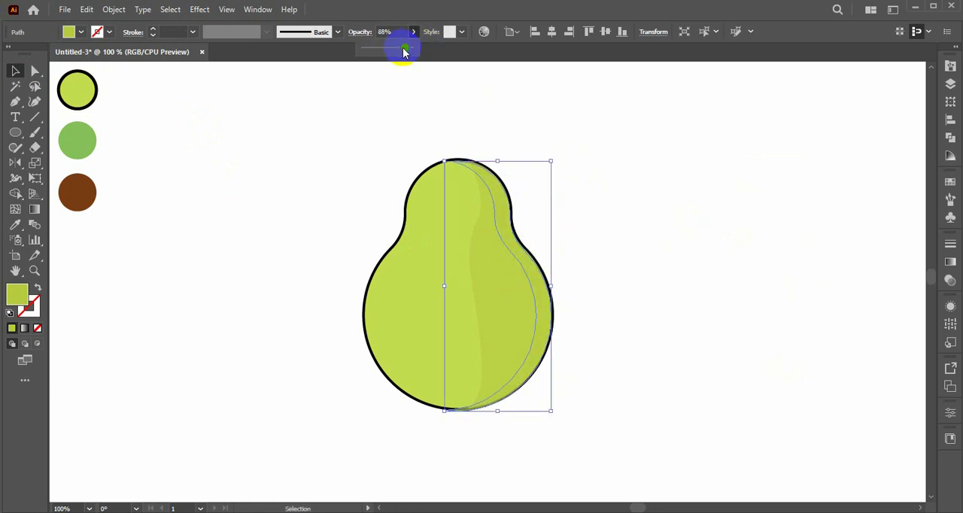
left_click_drag(406, 53, 403, 53)
left_click(457, 88)
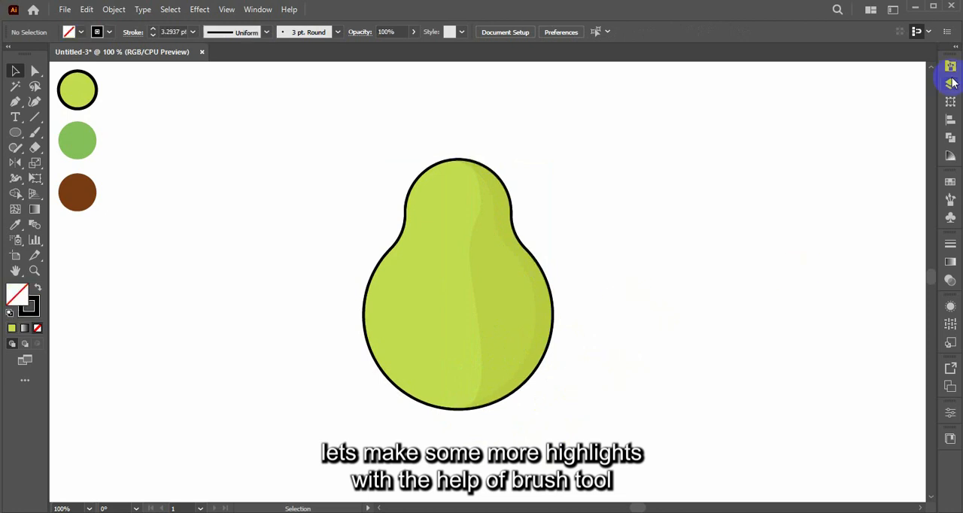
Choose the solid tapered art brush from the custom brushes and set the stroke color to white (FFFFFF).
left_click(950, 67)
mouse_move(928, 235)
left_mouse_down()
mouse_move(928, 175)
mouse_move(925, 301)
left_mouse_up()
left_click(870, 369)
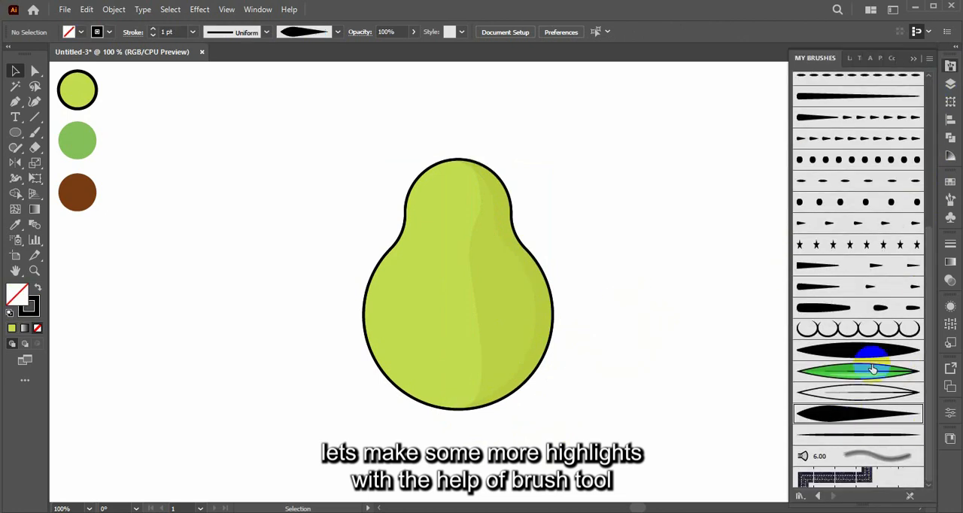
left_click(913, 60)
double_click(21, 292)
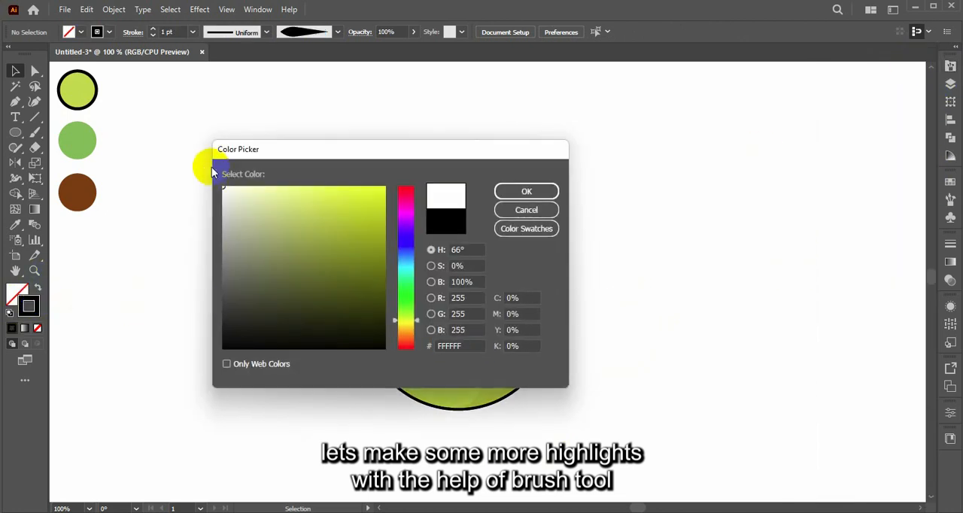
left_click(527, 191)
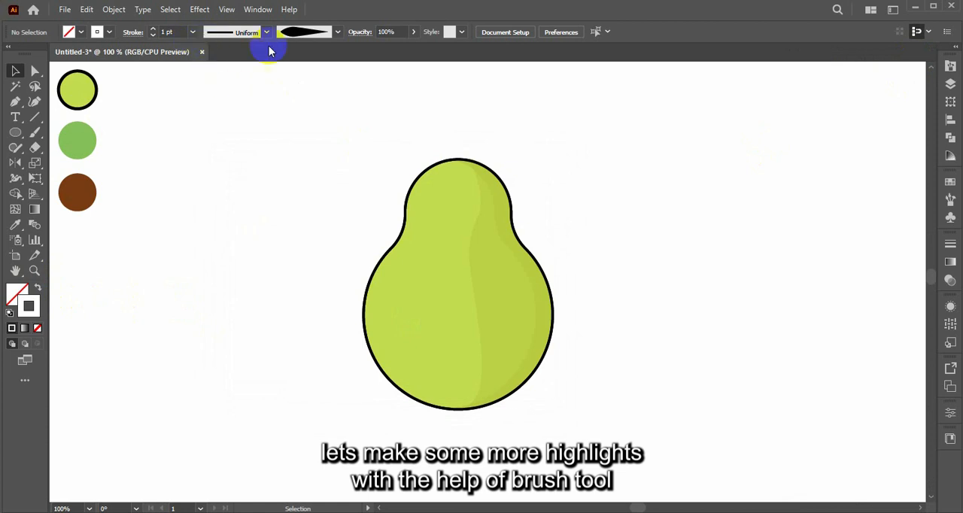
Add a new layer above the artwork, lock Layer 1, and activate the Paintbrush.
left_click(951, 83)
left_click(895, 257)
left_click(813, 95)
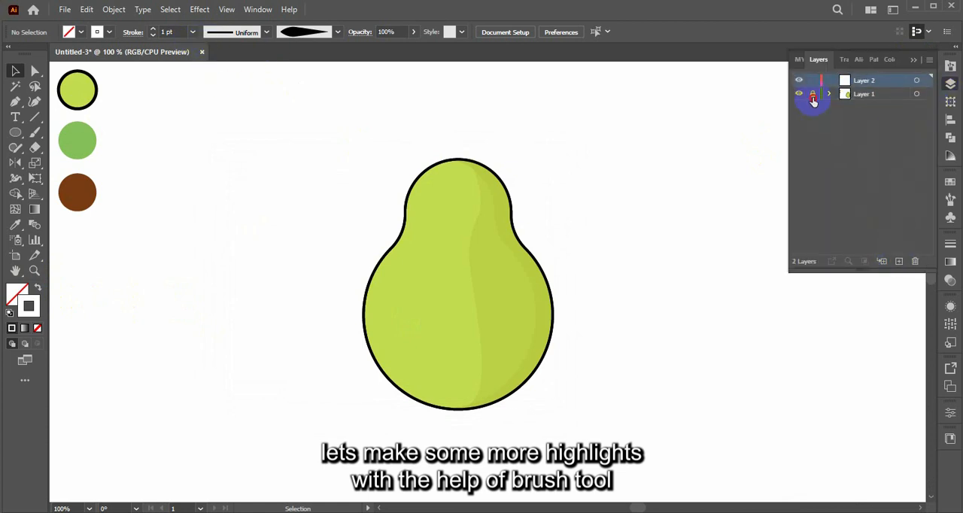
key("b")
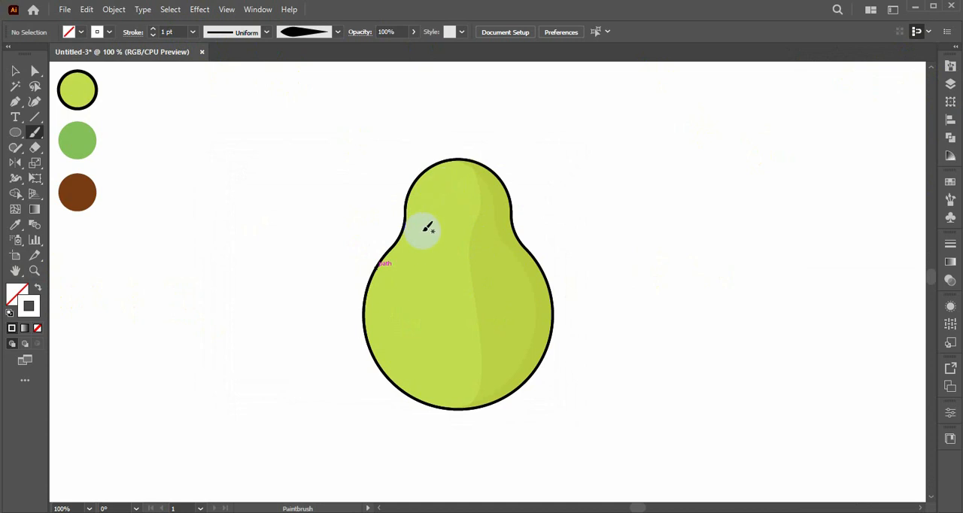
left_click_drag(425, 217, 417, 252)
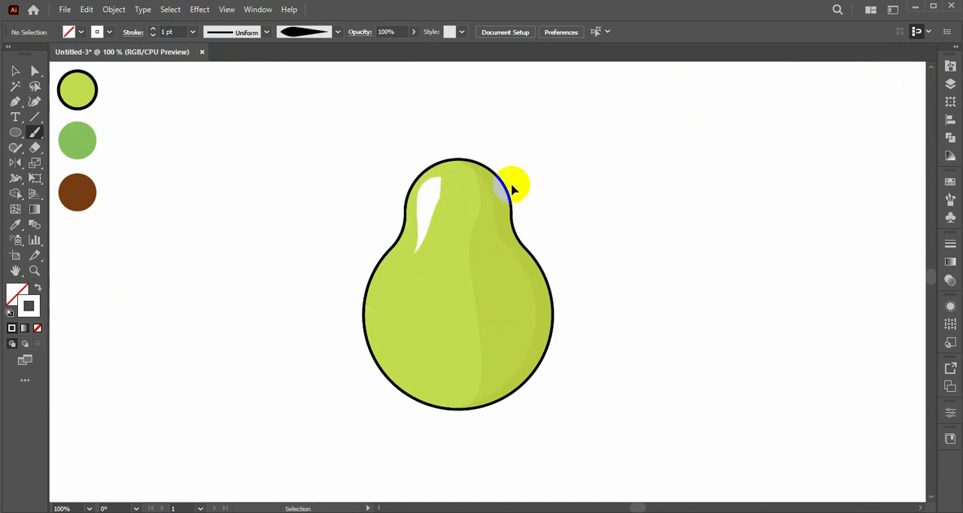
key("ctrl+z")
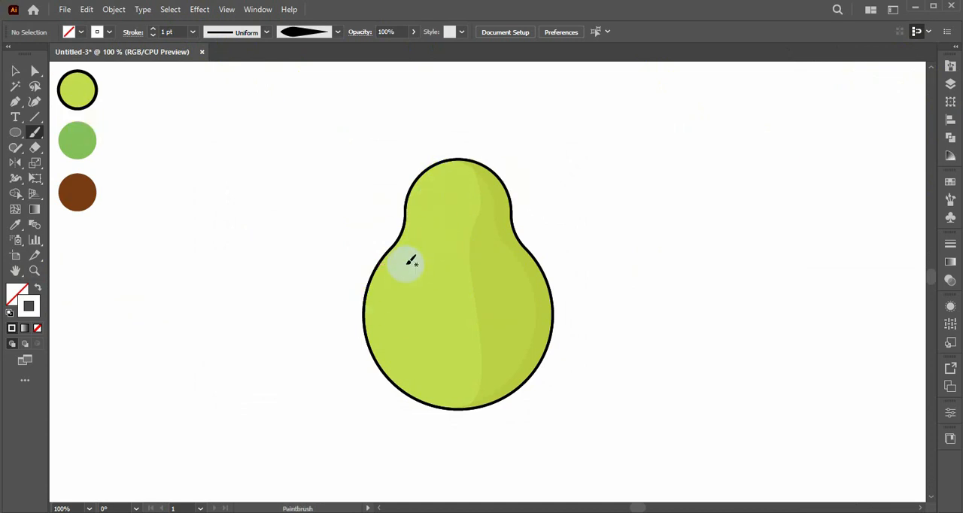
left_click_drag(431, 238, 444, 197)
key("ctrl+z")
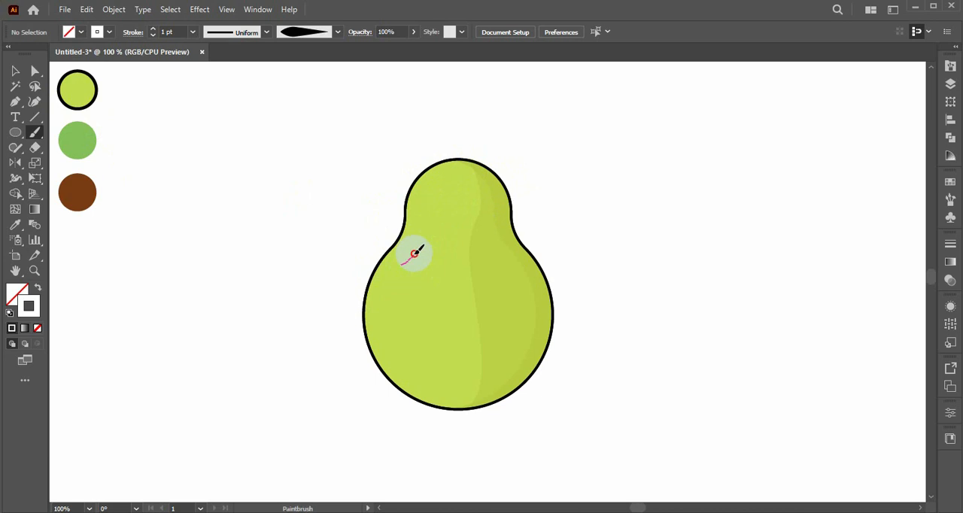
Paint a curved white tapered highlight down the left side of the pear's neck.
left_click_drag(414, 254, 444, 181)
key("ctrl+z")
key("ctrl+z")
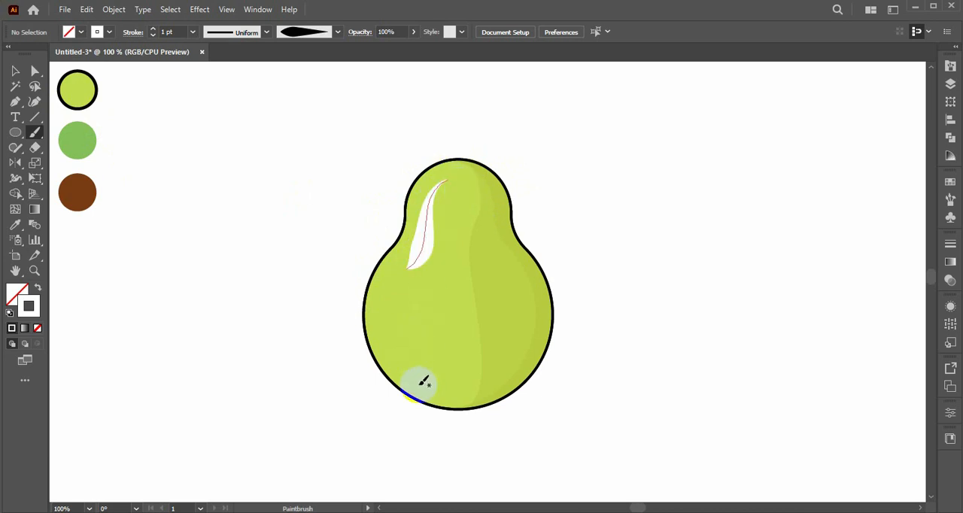
mouse_move(424, 381)
left_mouse_down()
mouse_move(386, 351)
mouse_move(429, 393)
mouse_move(386, 320)
left_mouse_up()
key("ctrl+z")
key("ctrl+z")
key("ctrl+z")
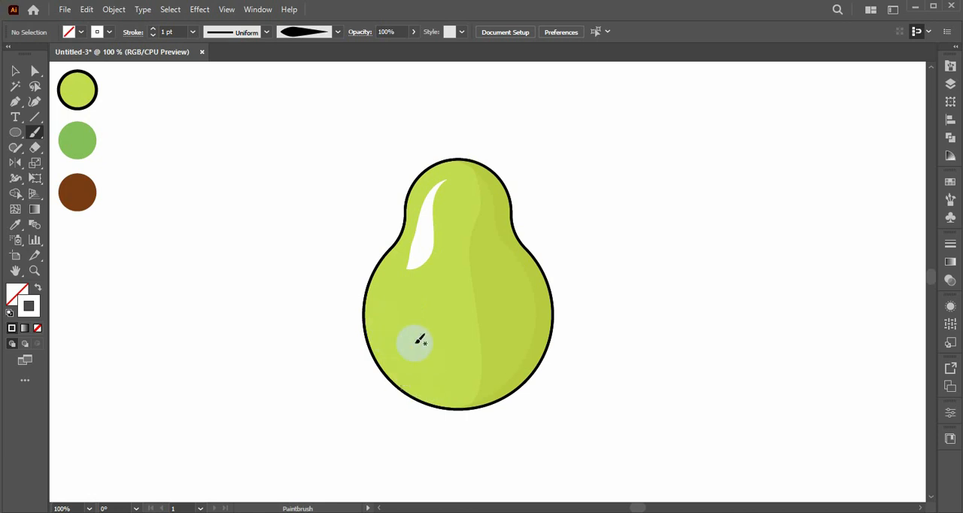
left_click_drag(421, 380, 423, 383)
key("ctrl+z")
Paint a white highlight inside the pear's lower-left edge and a thin 0.25 pt one along its upper-left edge.
left_click_drag(381, 335, 441, 394)
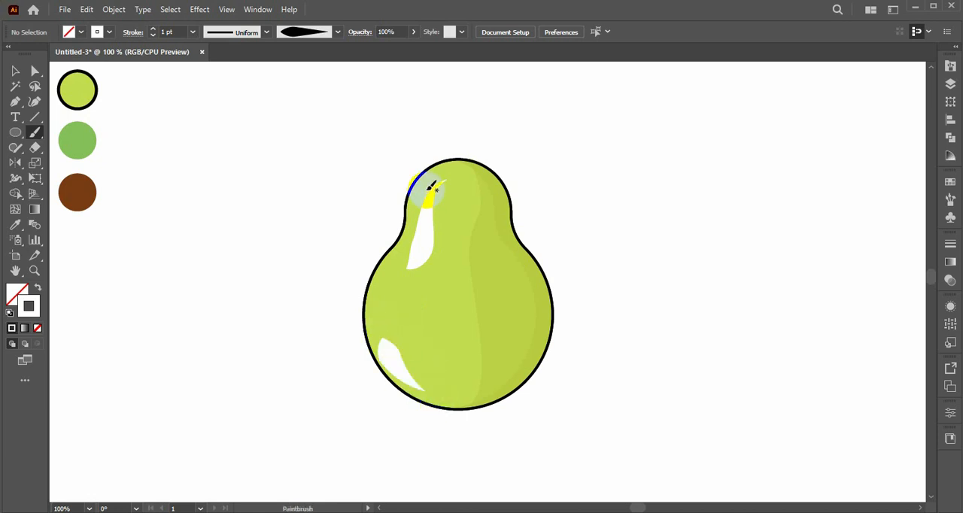
left_click(193, 32)
left_click(207, 49)
mouse_move(423, 166)
left_mouse_down()
mouse_move(407, 223)
mouse_move(422, 182)
left_mouse_up()
Select the white highlights and lower their opacity to 37%.
left_click(15, 70)
left_click(427, 187)
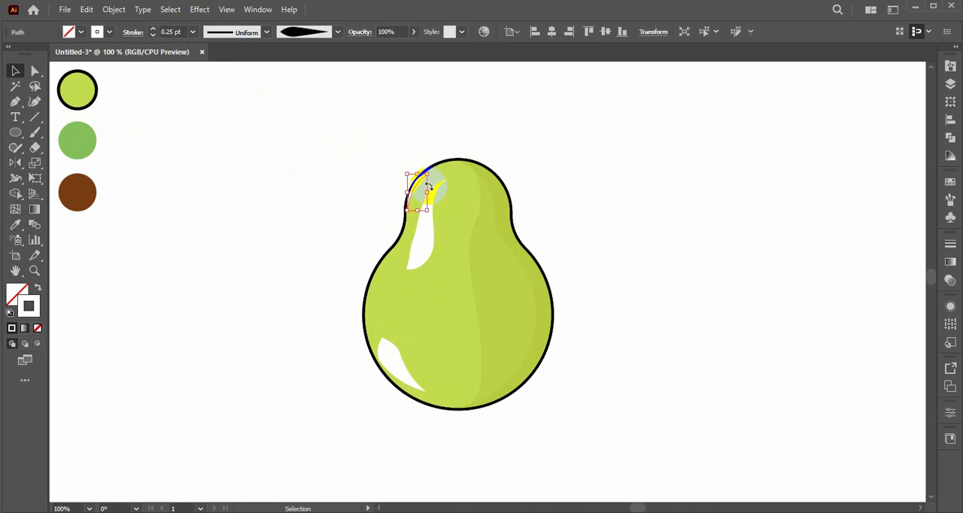
left_click(385, 375, "shift")
left_click(414, 31)
left_click_drag(392, 50, 379, 51)
left_click(364, 88)
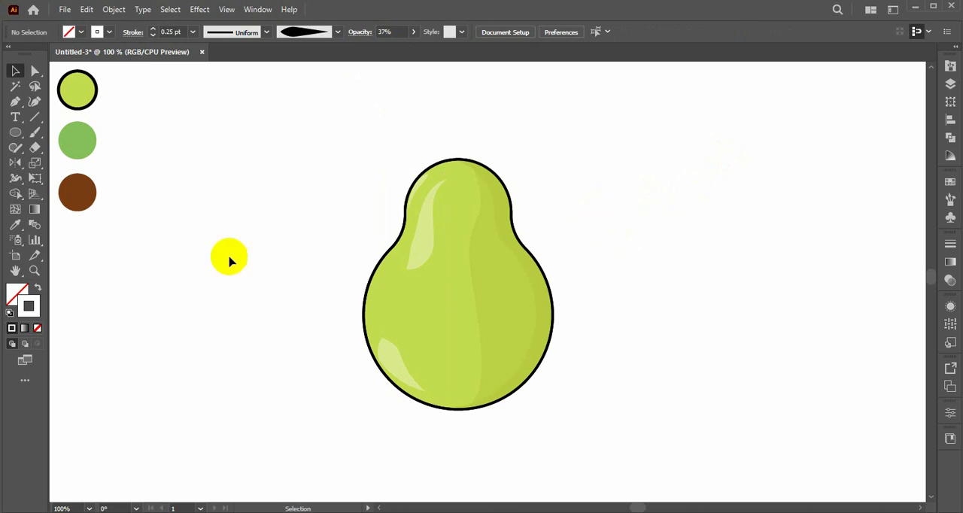
Set the stroke color to black (000000) for painting details at the pear's top.
double_click(28, 305)
left_click_drag(231, 299, 226, 346)
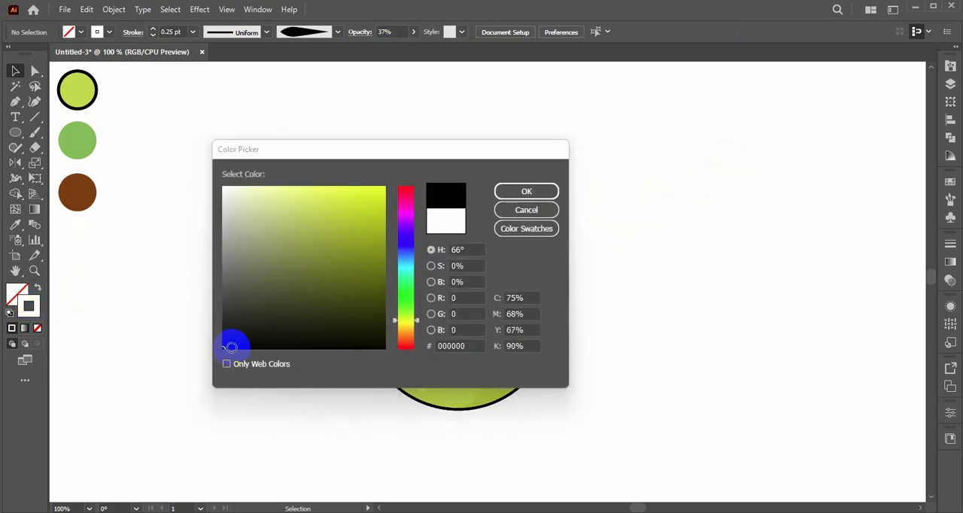
left_click(527, 191)
key("ctrl+plus")
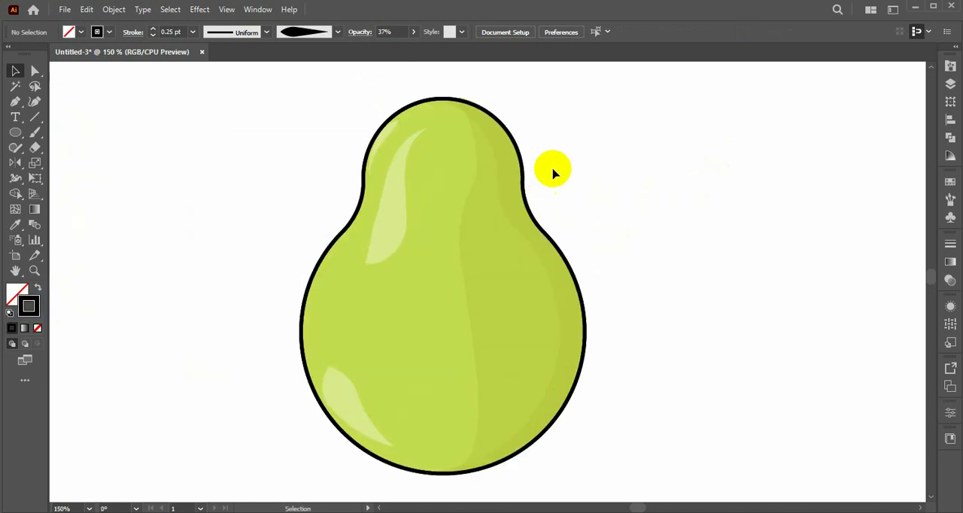
left_click_drag(591, 137, 607, 198)
key("n")
left_click_drag(471, 156, 456, 168)
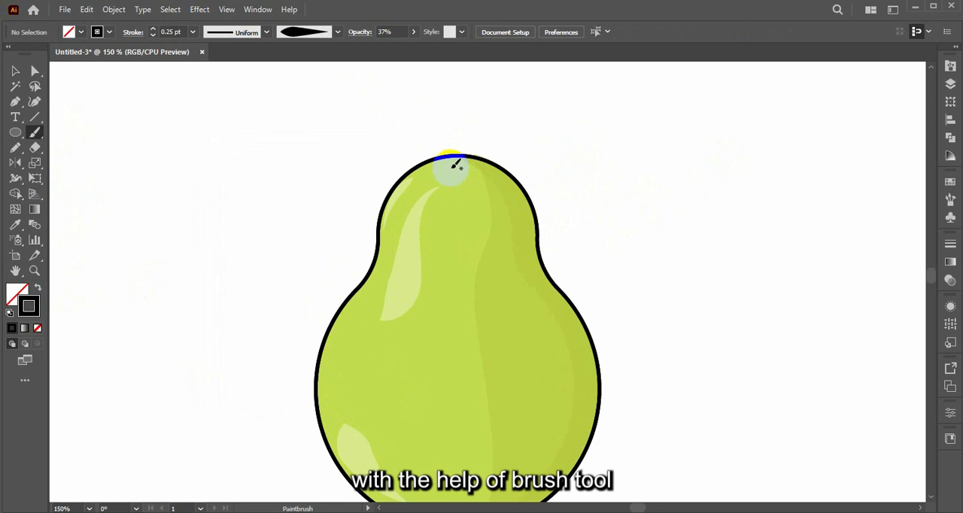
left_click_drag(450, 164, 484, 170)
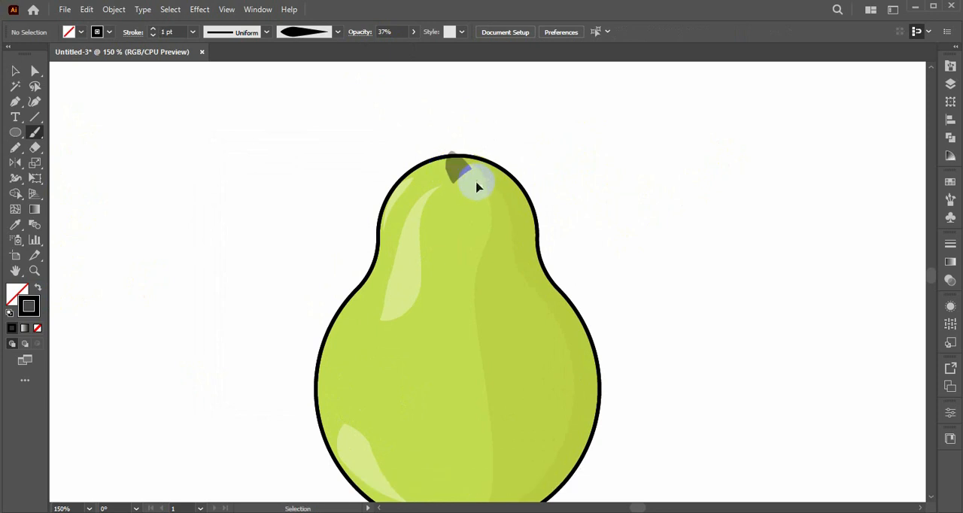
key("ctrl+z")
Paint a short black dimple just below the pear's top edge at 100% opacity and set its stroke to 0.25 pt.
left_click(413, 34)
left_click(401, 46)
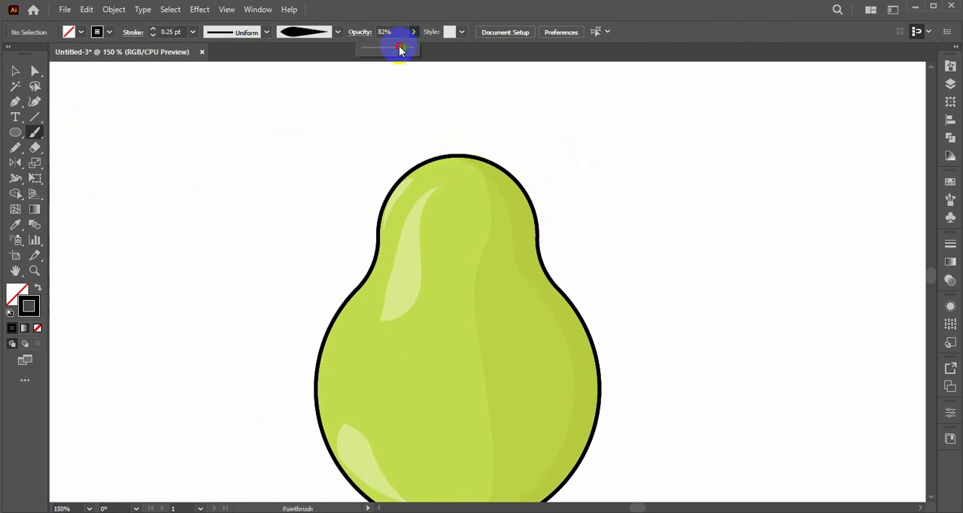
left_click(172, 31)
left_click_drag(454, 158, 496, 183)
left_click(193, 31)
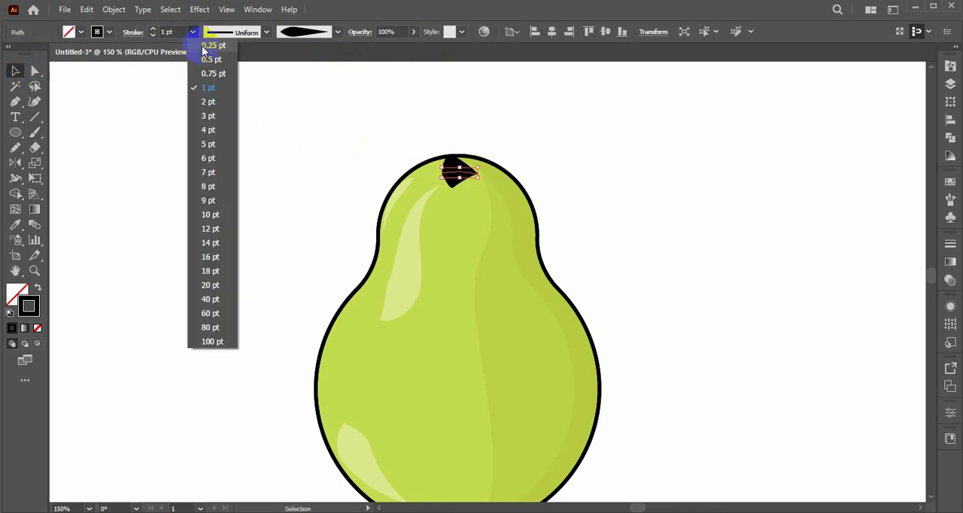
left_click(205, 43)
left_click(603, 238)
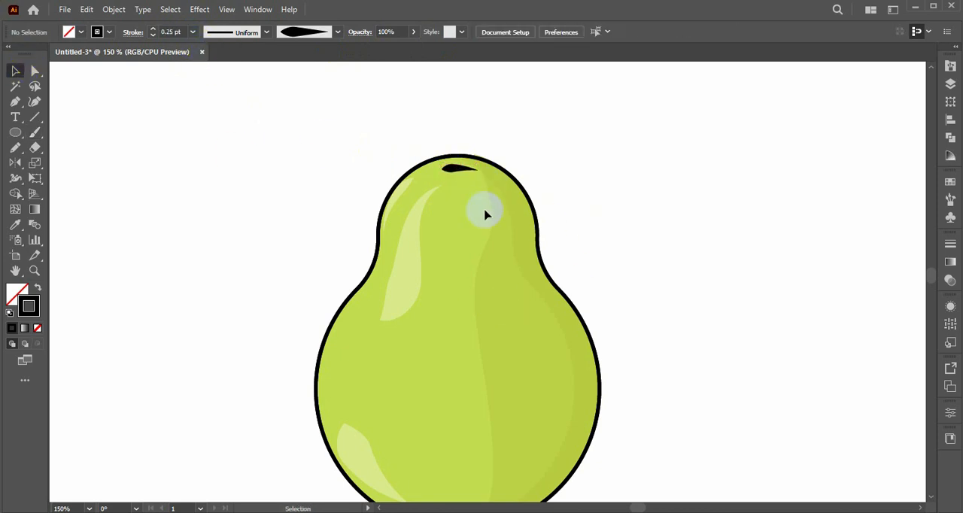
left_click_drag(459, 168, 488, 82)
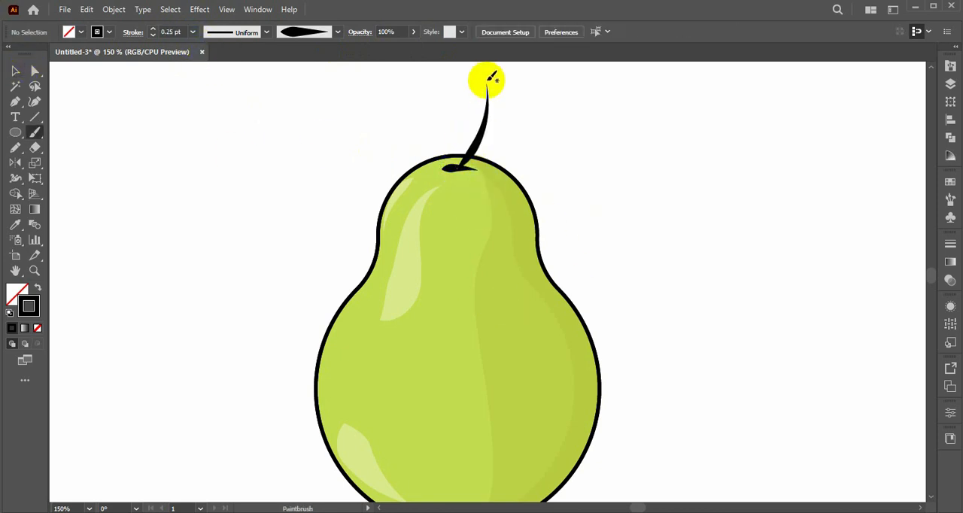
key("ctrl+z")
key("space")
left_click_drag(483, 147, 495, 234)
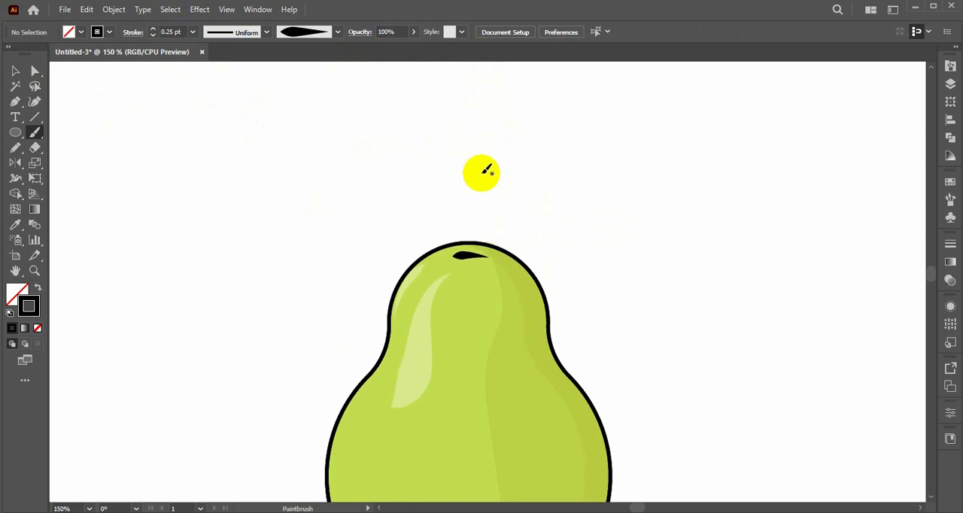
mouse_move(480, 161)
left_mouse_down()
mouse_move(484, 196)
mouse_move(469, 251)
left_mouse_up()
key("ctrl+z")
Paint a short black stem rising from the pear's dimple and set its stroke to 0.5 pt.
left_click_drag(477, 167, 470, 256)
left_click(15, 70)
left_click(480, 190)
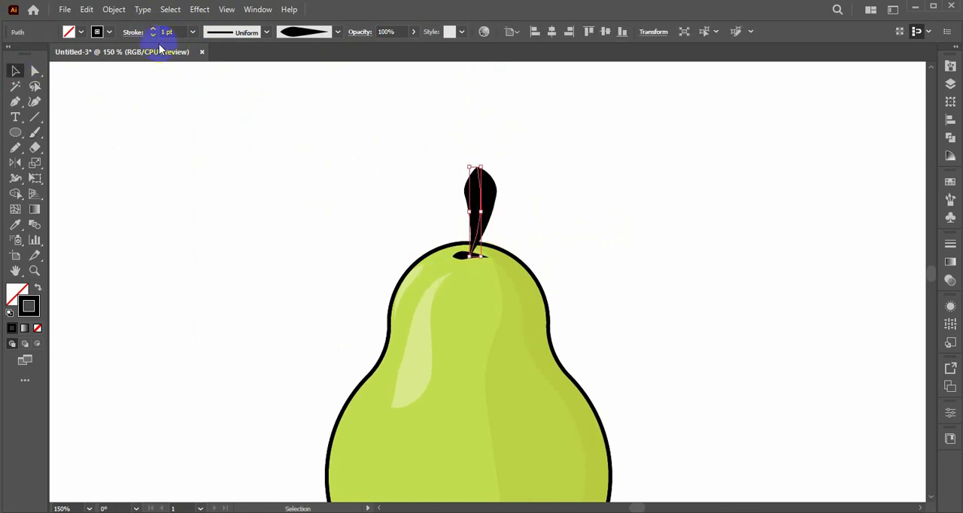
left_click(153, 34)
left_click(176, 101)
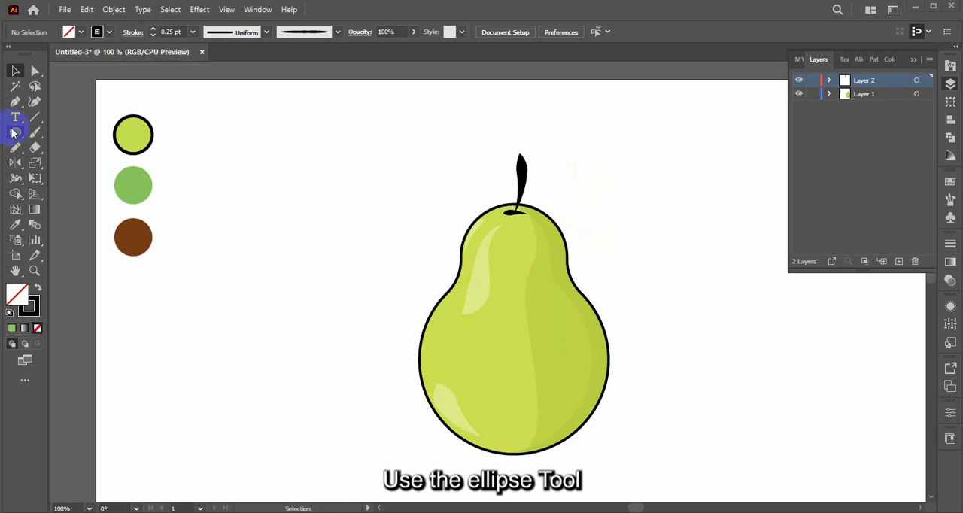
Draw two overlapping circles beside the pear and cut away their outer parts with Shape Builder, keeping the pointed overlap as a leaf.
left_click(14, 133)
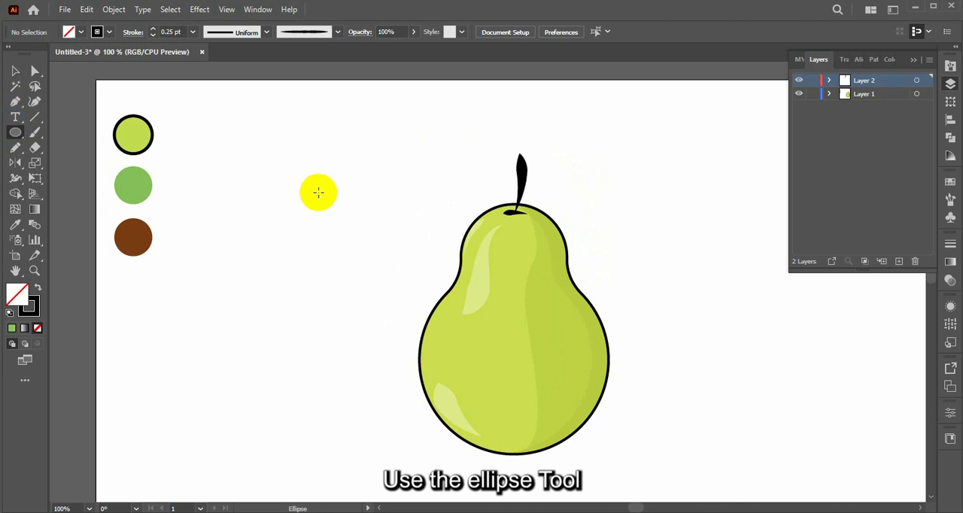
left_click_drag(280, 190, 312, 198)
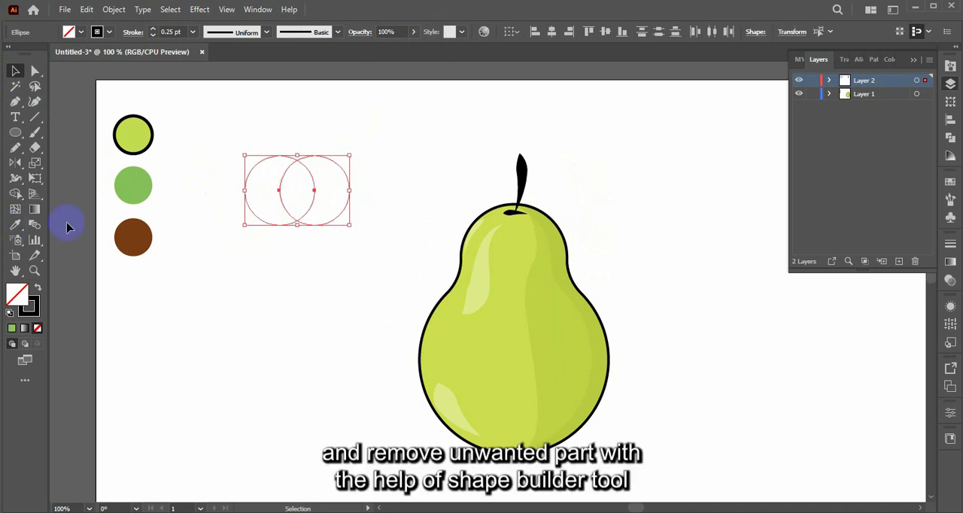
left_click(16, 195)
left_click(256, 210, "alt")
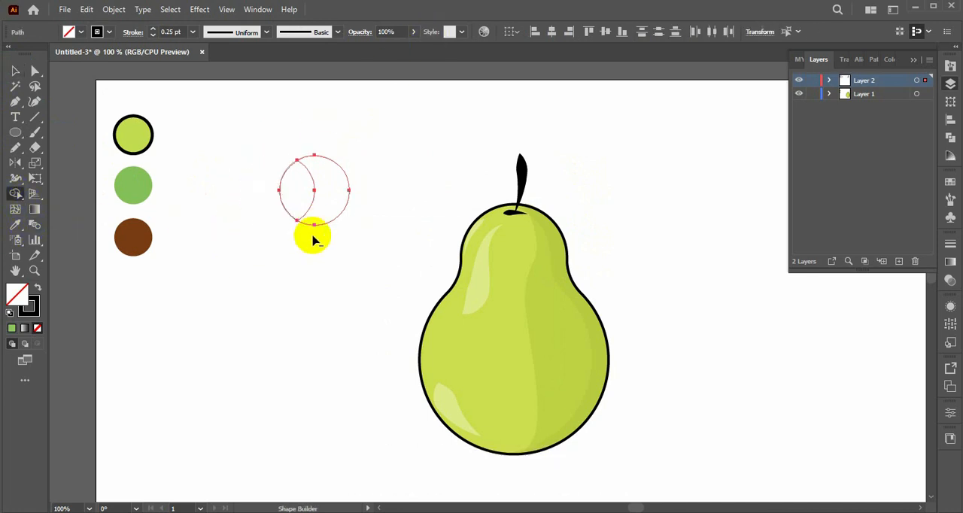
left_click(323, 208, "alt")
left_click(15, 72)
left_click(257, 252)
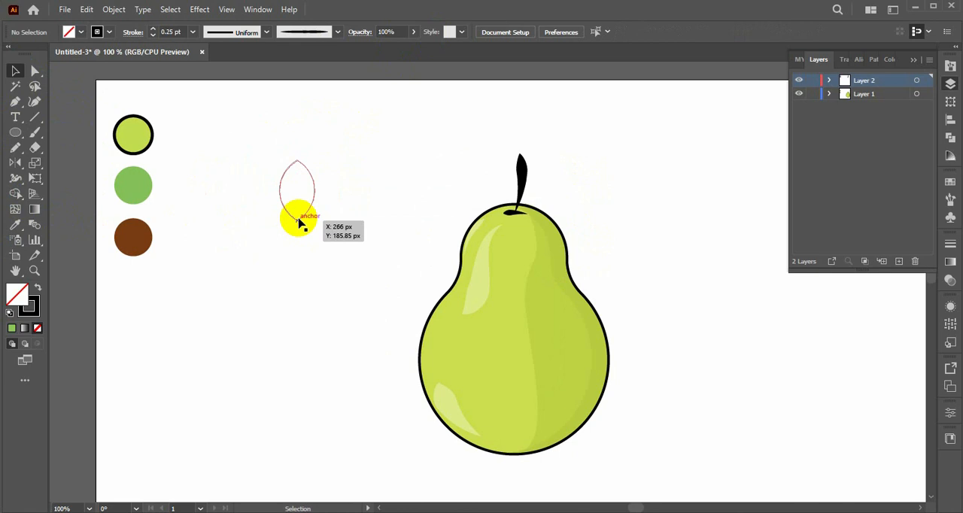
left_click(299, 220)
left_click_drag(309, 218, 327, 294)
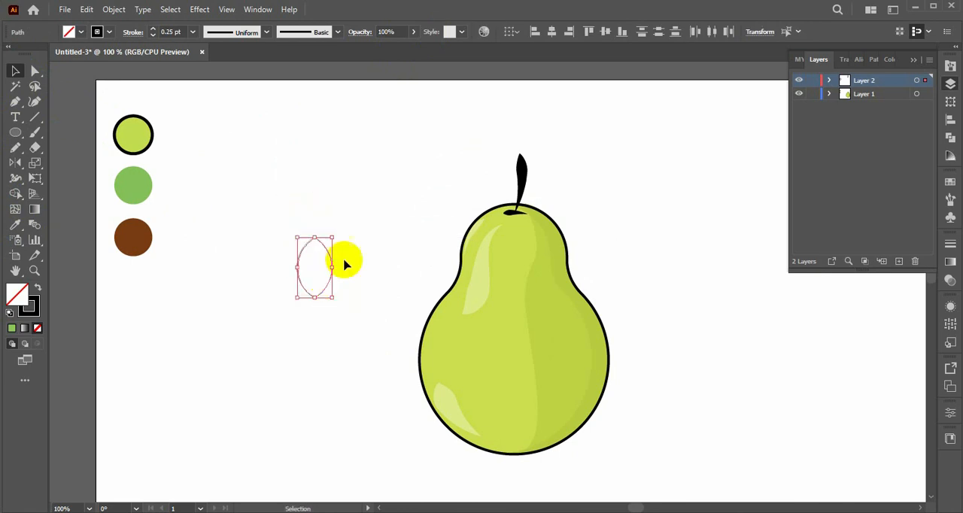
Bend the leaf's upper-right edge inward with a Curvature point, keeping only one added point on it.
left_click(36, 102)
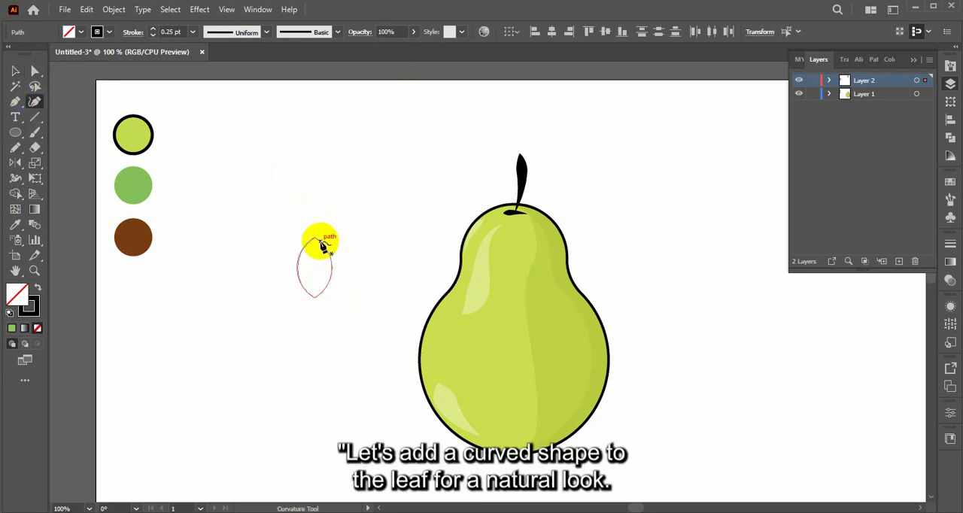
left_click(316, 241)
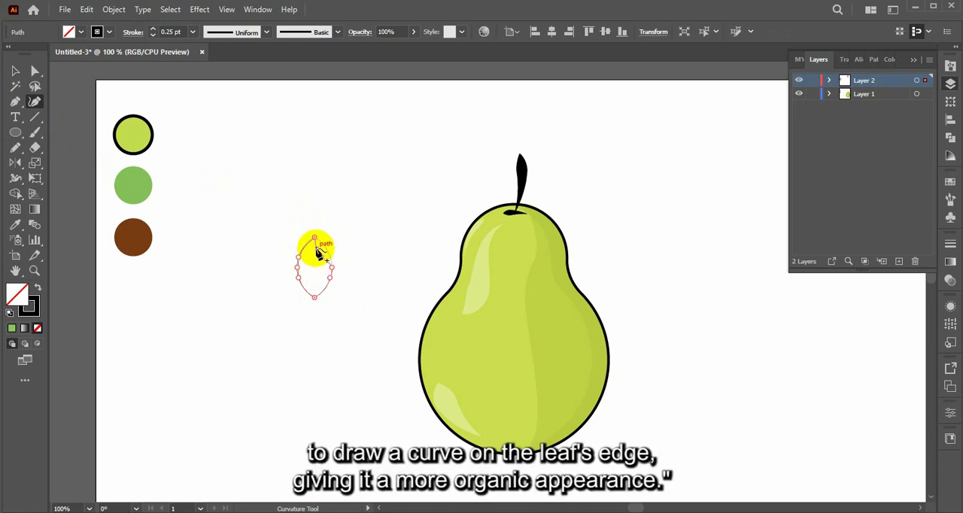
left_click_drag(322, 257, 323, 260)
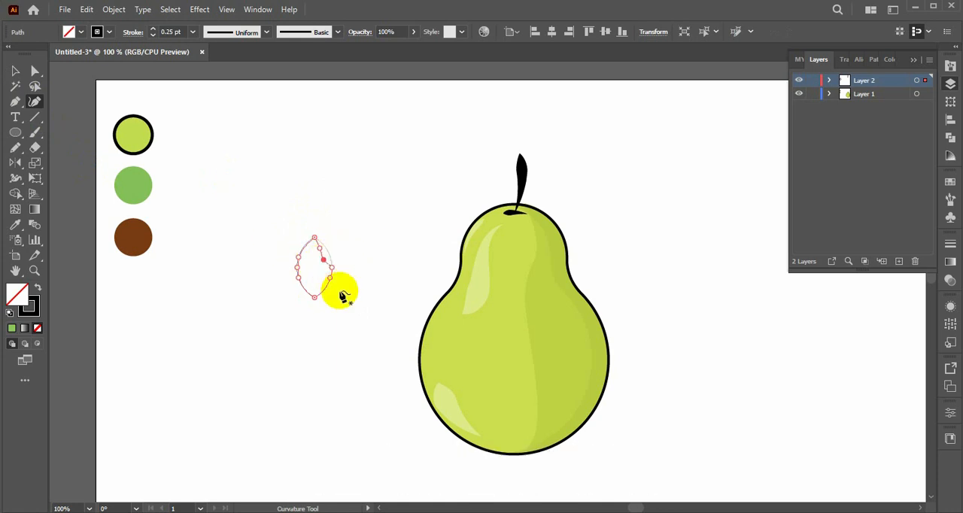
key("ctrl+z")
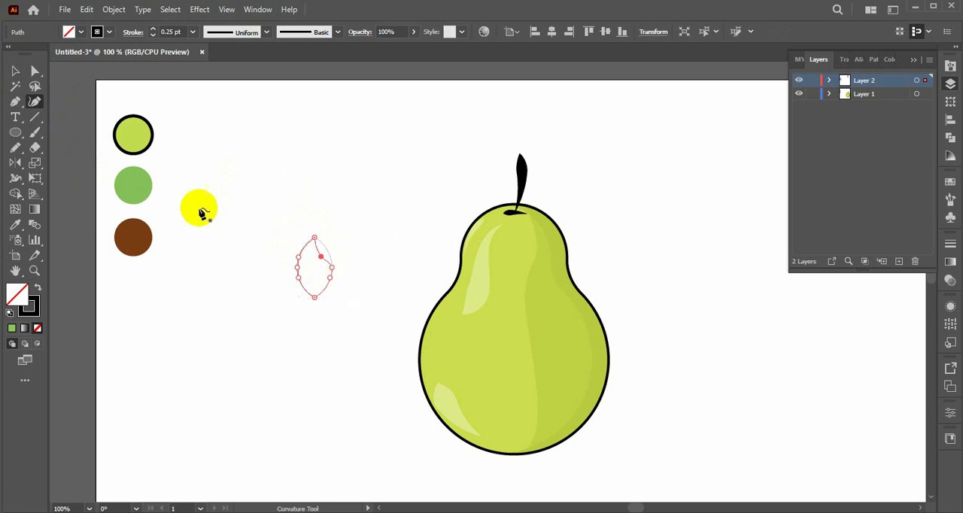
Color the leaf with the Eyedropper from the green reference circle.
left_click(15, 70)
left_click_drag(338, 226, 279, 318)
double_click(34, 303)
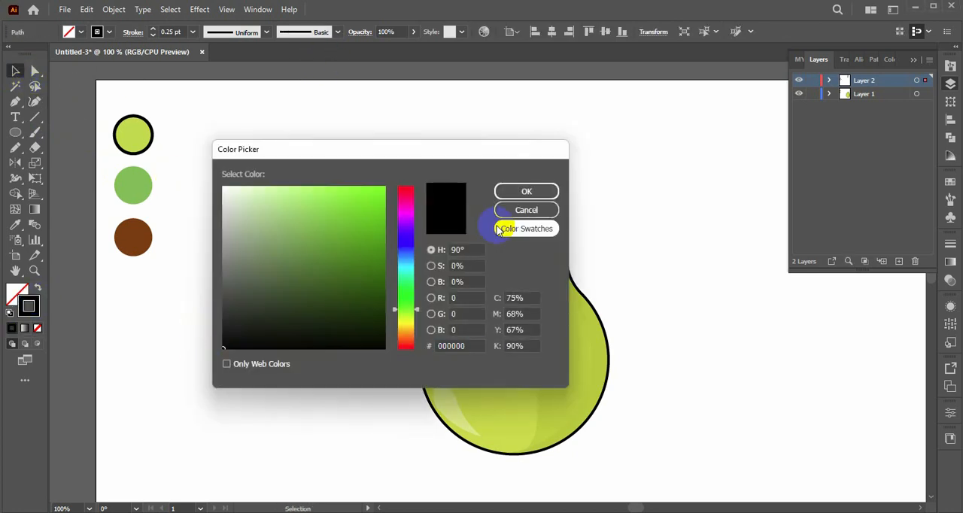
left_click(527, 190)
key("i")
left_click(124, 189)
Reshape the leaf's right edge into a smooth S-curve by moving its curve points slightly inward.
left_click(34, 71)
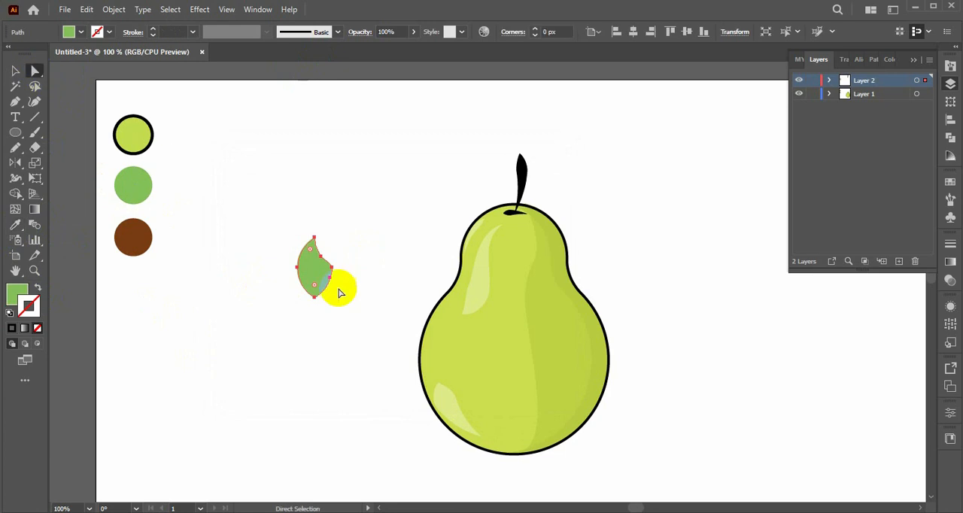
left_click(356, 269)
left_click_drag(331, 271, 328, 277)
key("ctrl+equal")
key("ctrl+equal")
key("ctrl+equal")
key("ctrl+equal")
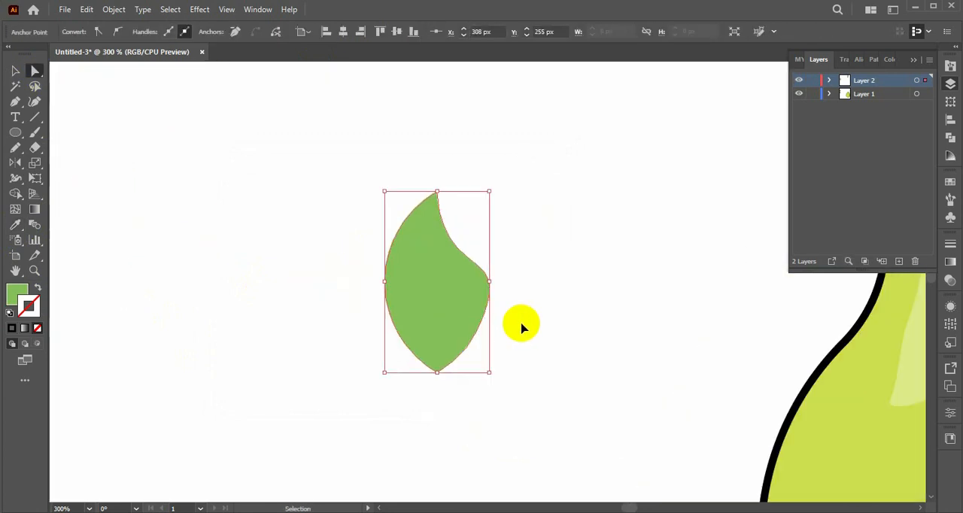
key("shift+grave")
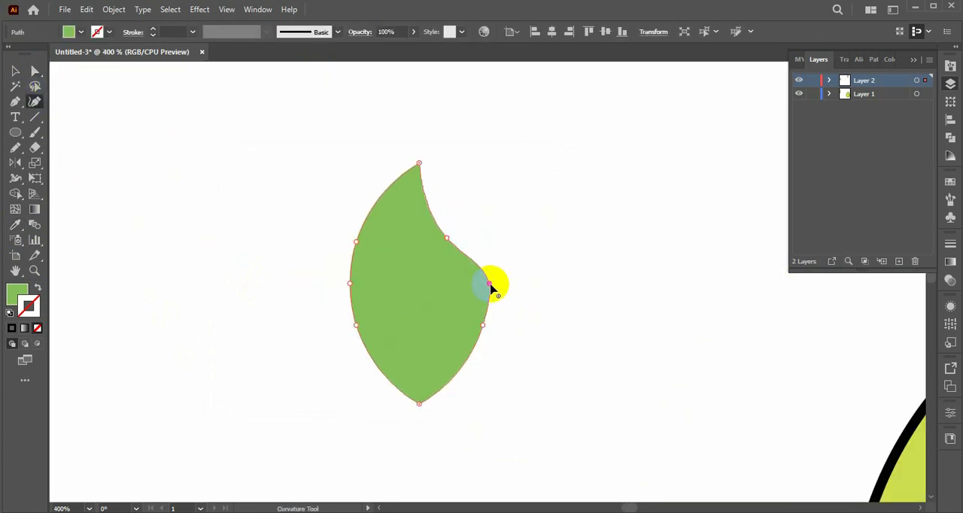
left_click_drag(441, 224, 437, 220)
left_click_drag(484, 285, 473, 292)
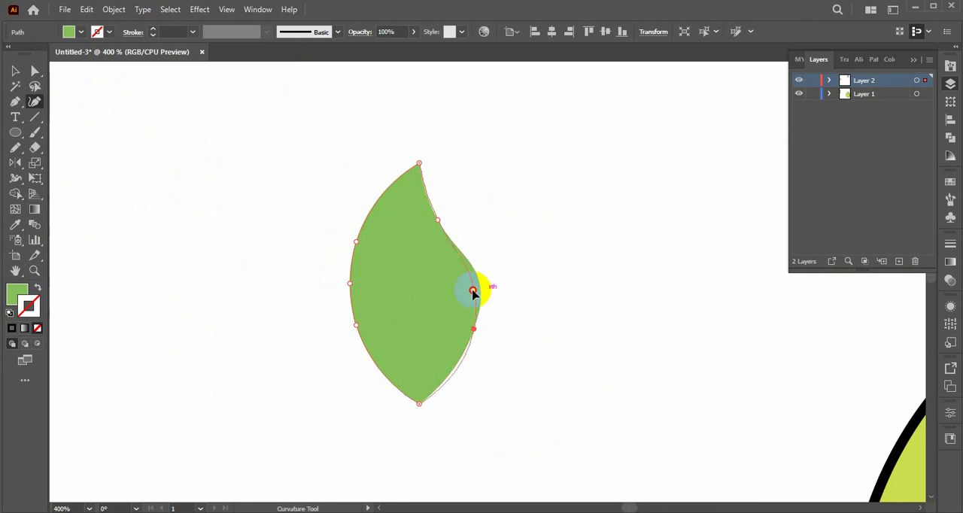
Give the leaf a black outline with a 2 pt stroke.
double_click(32, 306)
left_click(221, 349)
left_click(526, 192)
left_click(561, 272)
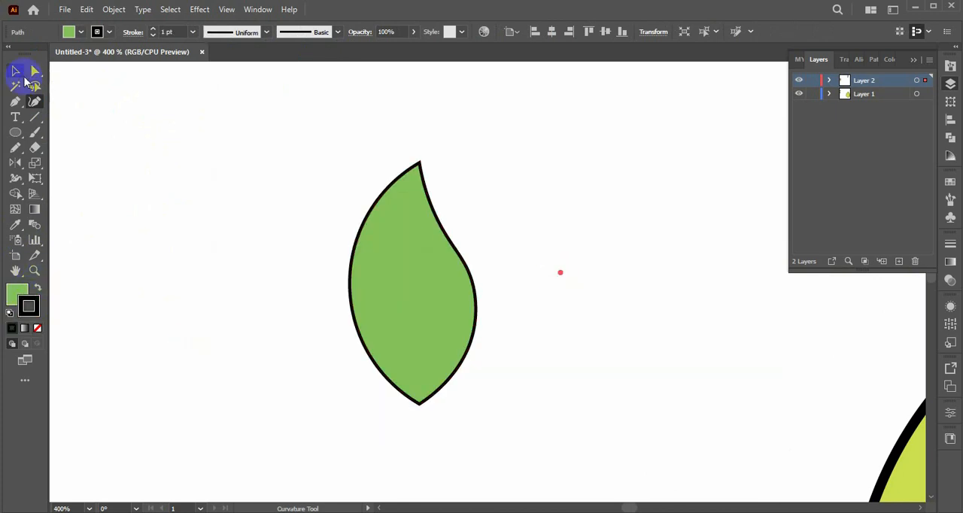
left_click(16, 71)
left_click(152, 29)
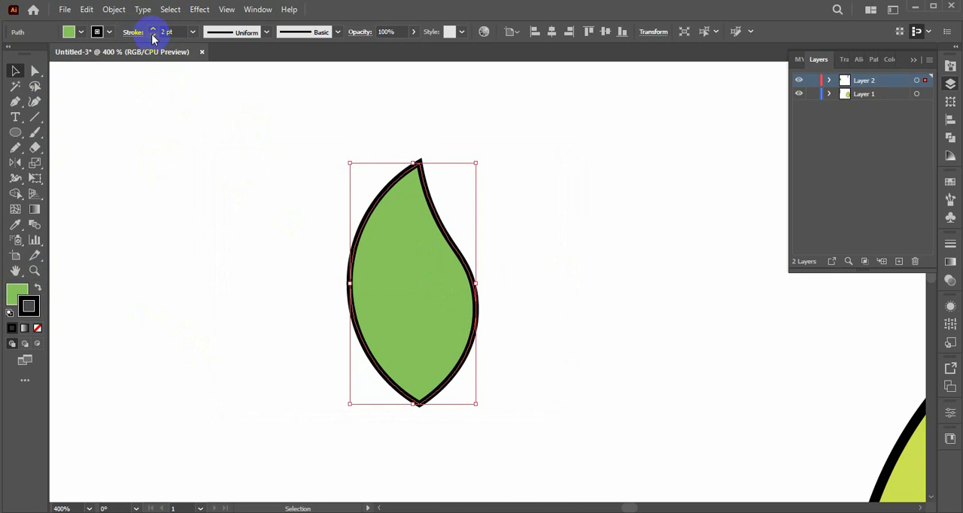
left_click(192, 186)
Move the leaf beside the pear's stem and rotate it so its base touches the stem and its tip points down to the right.
key("ctrl+minus")
key("ctrl+minus")
key("ctrl+minus")
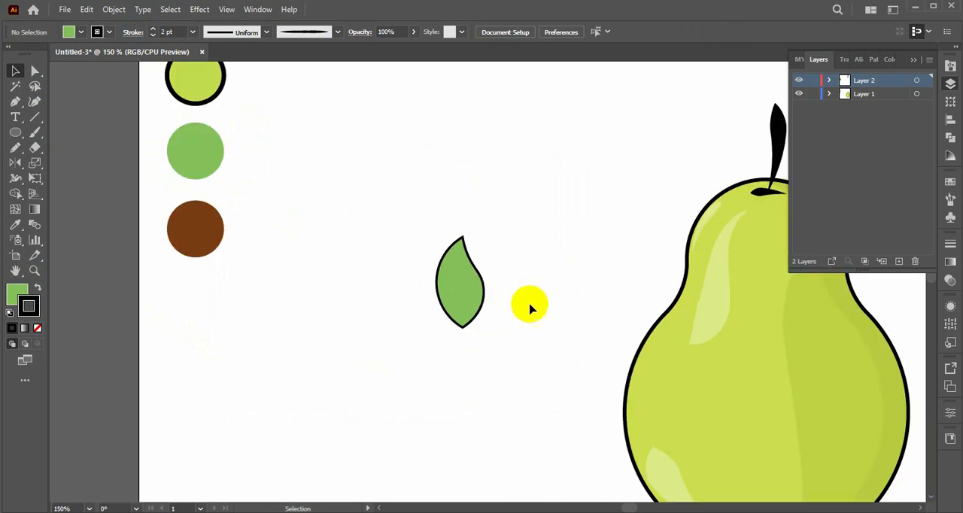
left_click_drag(624, 310, 424, 286)
left_click_drag(264, 256, 639, 137)
left_click_drag(645, 260, 660, 136)
left_click_drag(679, 87, 692, 173)
left_click_drag(642, 149, 625, 136)
left_click_drag(695, 108, 697, 118)
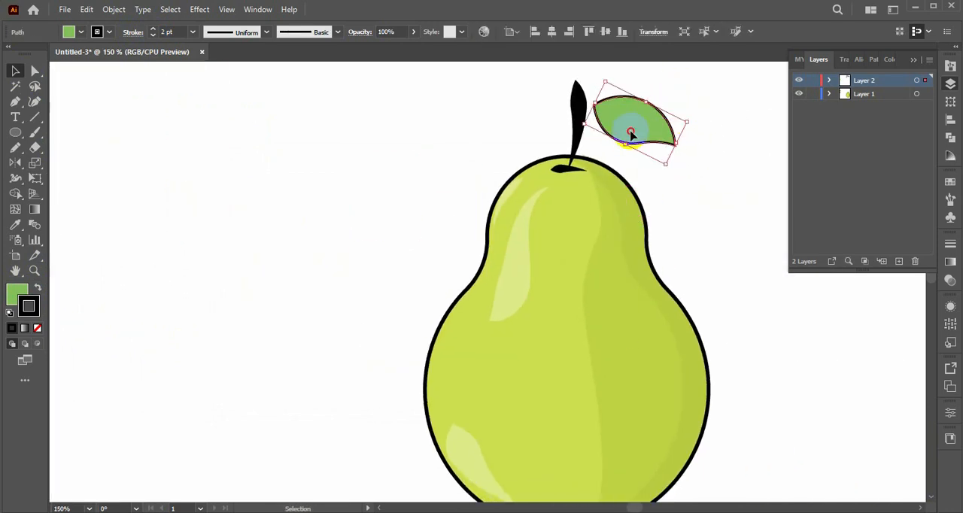
left_click_drag(644, 132, 638, 136)
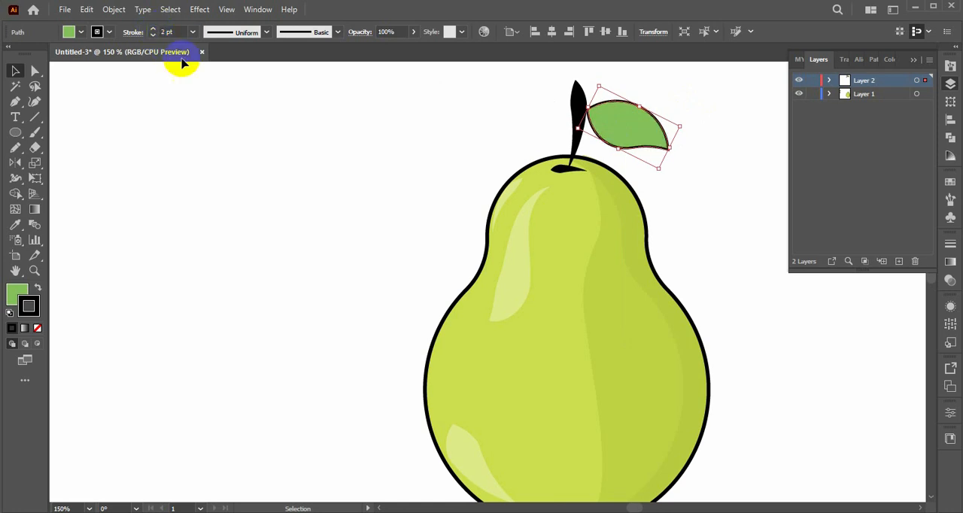
left_click(244, 134)
Choose the Paintbrush with a slim brush tapered at both ends and a 1 pt black stroke for the leaf details.
key("ctrl+plus")
key("ctrl+plus")
left_click_drag(712, 189, 610, 304)
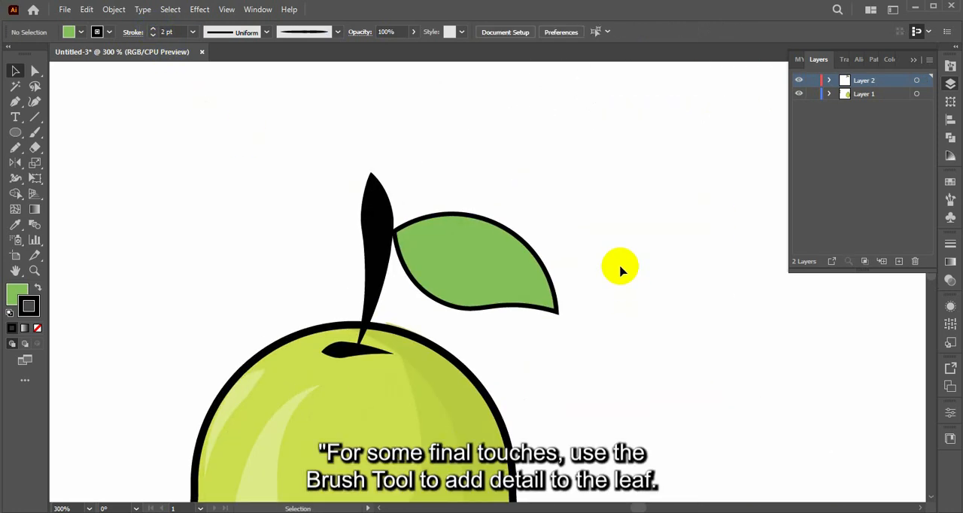
key("b")
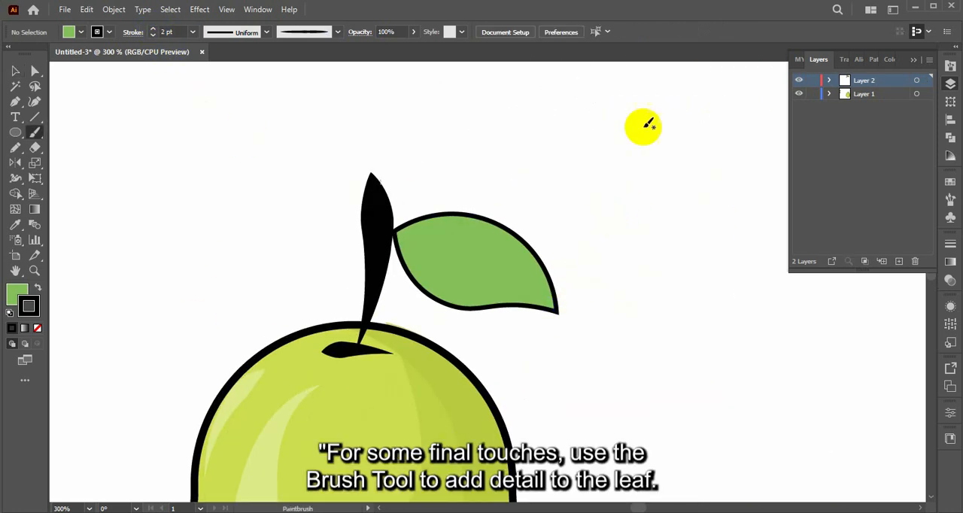
left_click(946, 85)
scroll(913, 301, "down", 5)
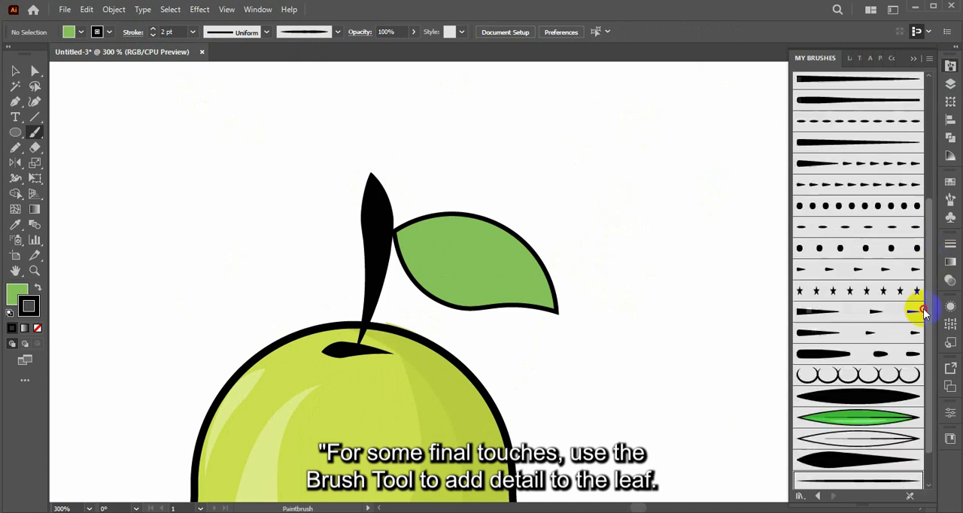
left_click(864, 435)
left_click(926, 57)
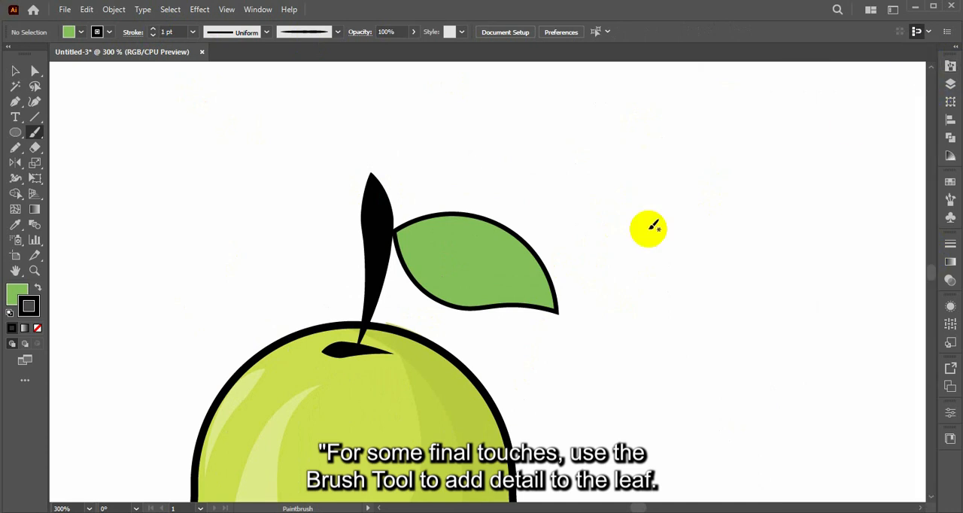
left_click_drag(483, 265, 536, 296)
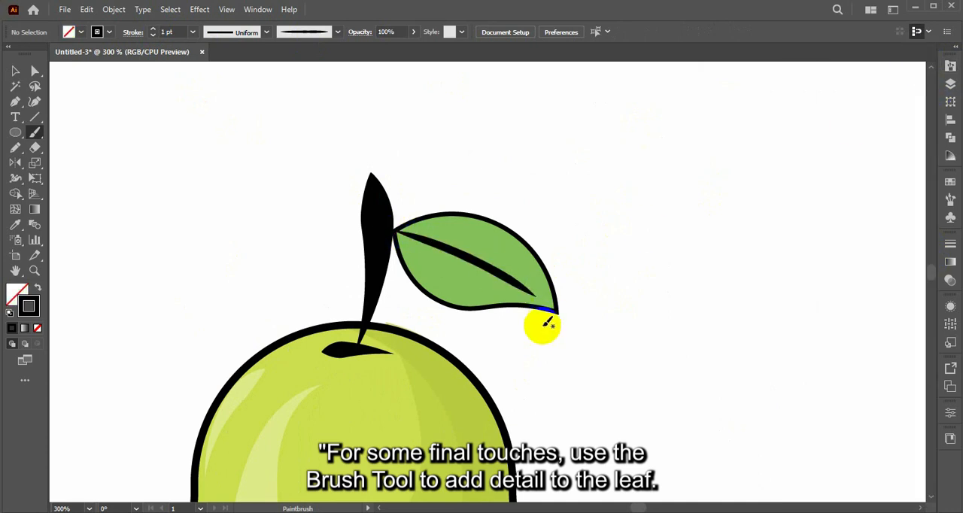
key("ctrl+z")
left_click_drag(483, 258, 519, 288)
key("ctrl+z")
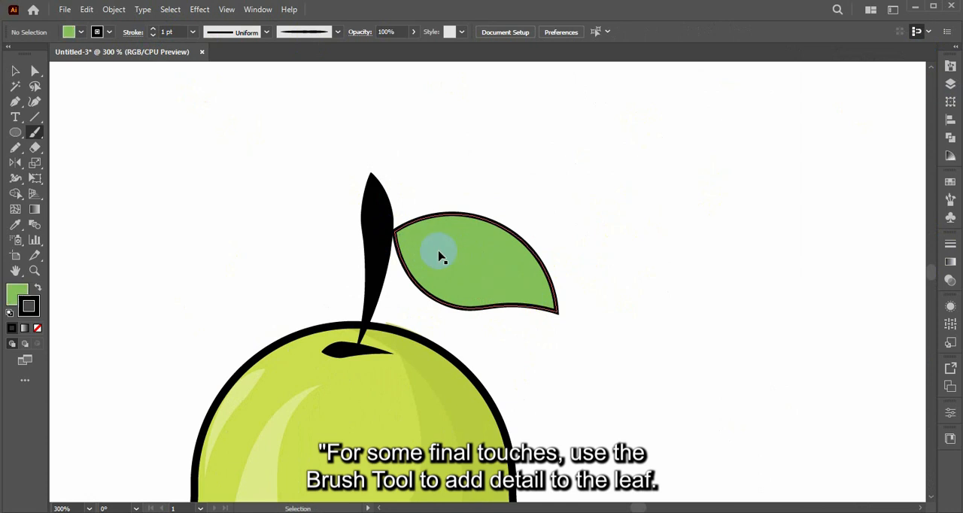
Paint a curved black midrib from the leaf's base toward its tip and set its stroke to 0.5 pt.
mouse_move(402, 233)
left_mouse_down()
mouse_move(529, 304)
mouse_move(536, 293)
left_mouse_up()
key("ctrl+z")
left_click(16, 71)
left_click(451, 256)
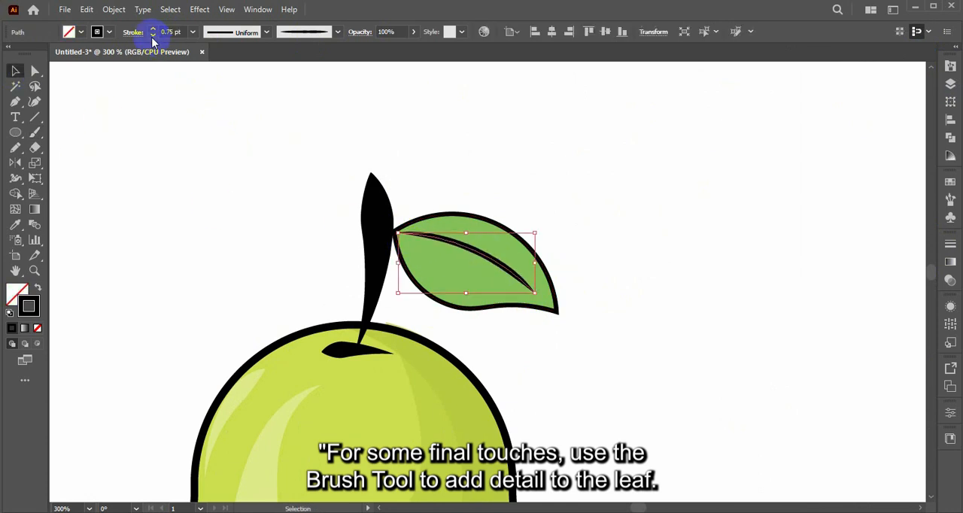
left_click(533, 187)
left_click(489, 274)
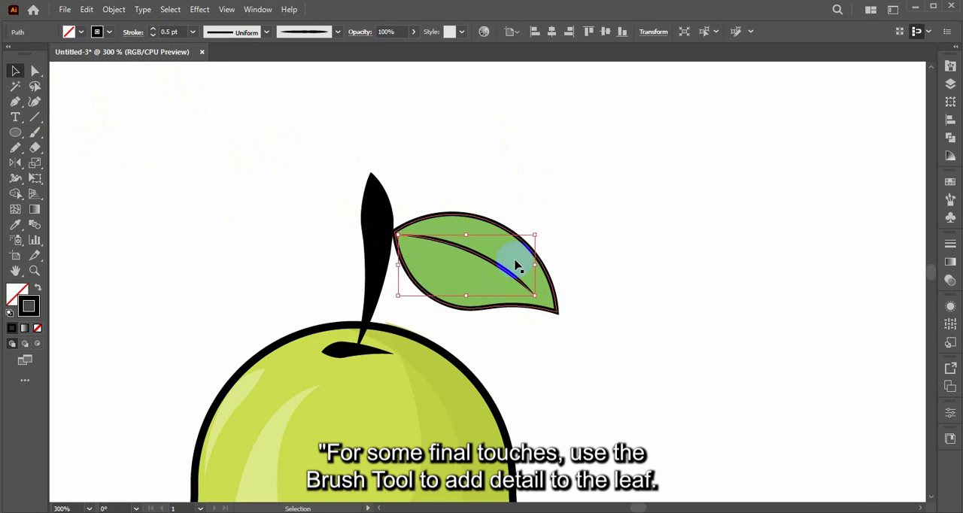
left_click(524, 203)
Duplicate the leaf to the right of the original and delete any midrib from the copy.
left_click_drag(484, 234, 775, 194)
left_click_drag(764, 215, 750, 237)
key("Delete")
Draw a closed Pen shape over the leaf copy's upper half, with its lower edge following the midrib curve down to the tip.
key("p")
left_click(677, 186)
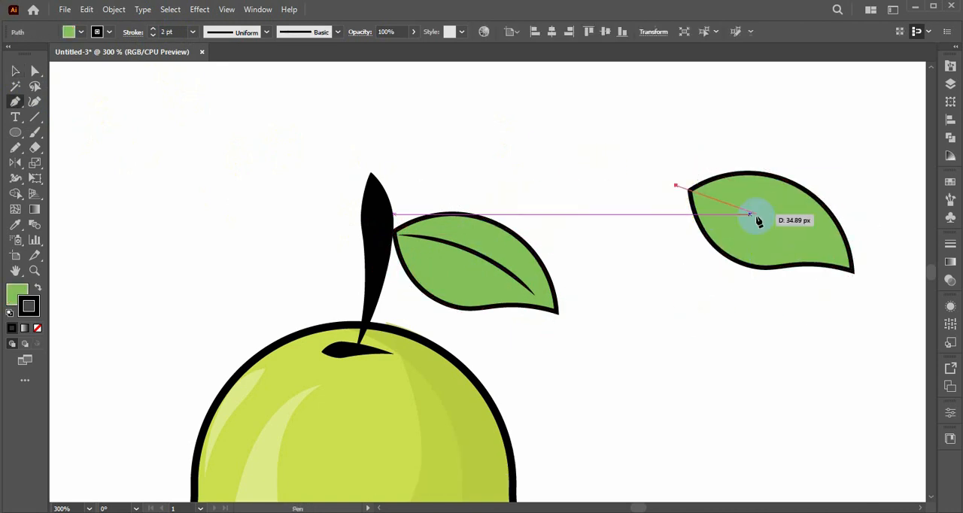
left_click(854, 274)
left_click_drag(854, 274, 903, 329)
left_click_drag(863, 208, 851, 194)
left_click_drag(677, 186, 600, 258)
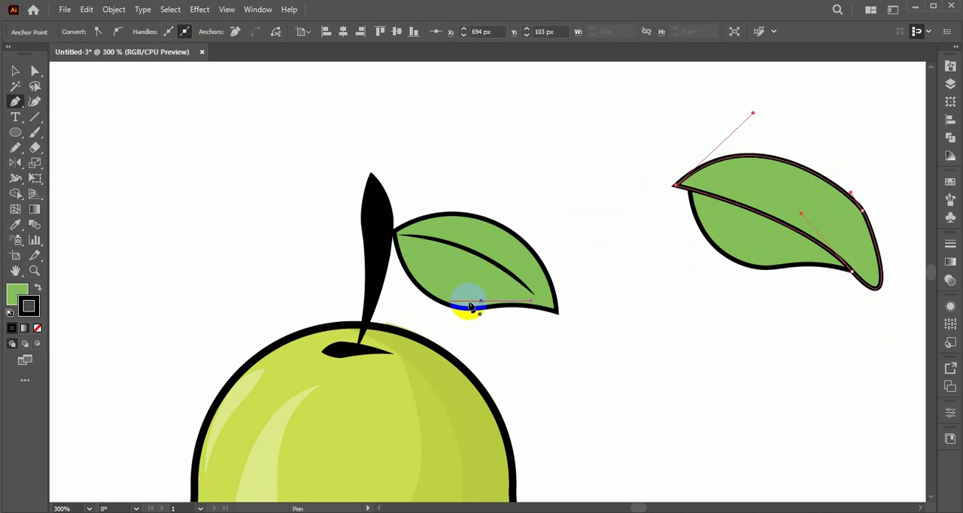
Divide the leaf copy along the Pen shape with Shape Builder and delete the excess, keeping only the upper crescent.
key("v")
mouse_move(666, 131)
left_mouse_down()
mouse_move(701, 188)
mouse_move(550, 158)
left_mouse_up()
left_click(15, 194)
left_click(726, 231, "alt")
left_click(750, 165, "alt")
left_click(15, 71)
left_click(583, 216)
left_click(709, 184)
key("Delete")
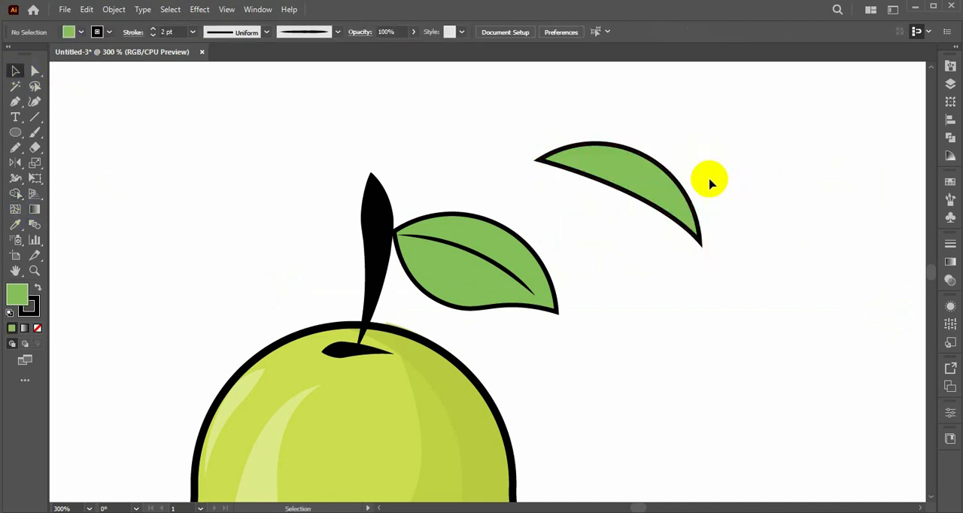
Fill the crescent with black and remove its stroke.
left_click(625, 183)
left_click(34, 309)
left_click(38, 288)
left_click(37, 328)
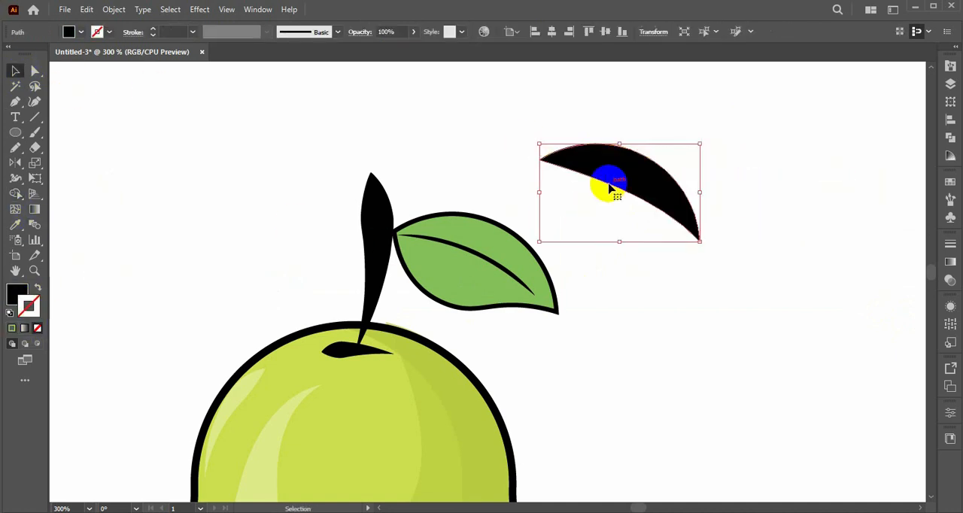
Place the black crescent over the original leaf's upper half and lower its opacity to 14%.
left_click_drag(611, 168, 477, 240)
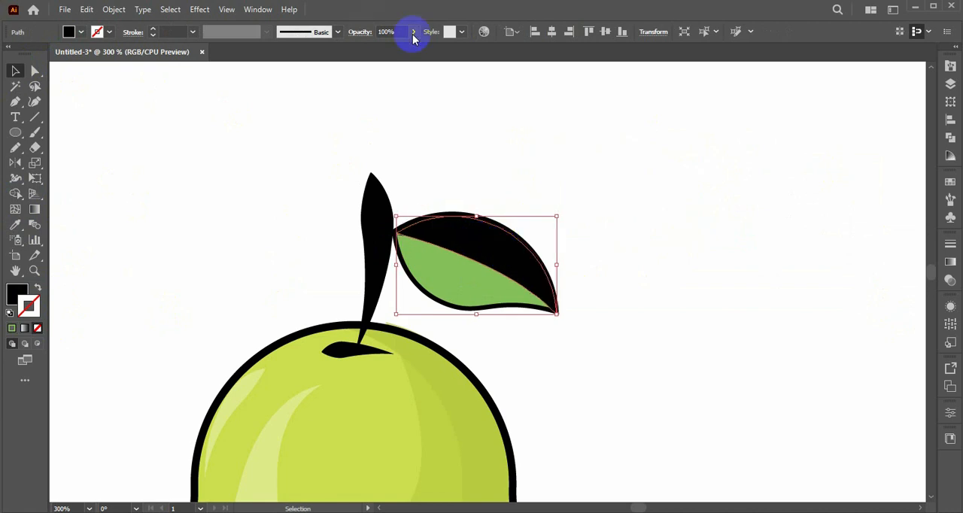
left_click_drag(413, 32, 370, 47)
left_click(520, 353)
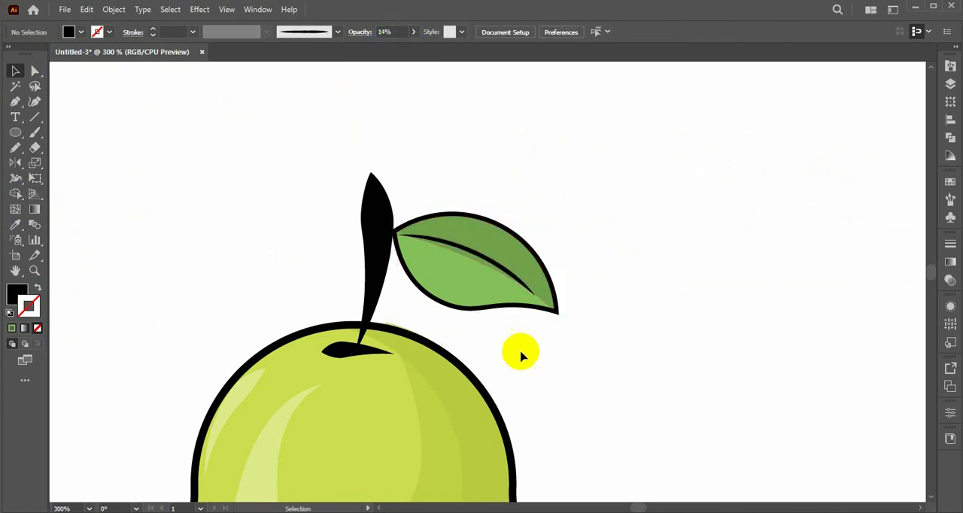
Sample the pear's white 37% highlight style and paint a short curved highlight with a 2 pt stroke on the leaf's lower half.
key("b")
left_click(15, 226)
left_click(249, 386)
key("b")
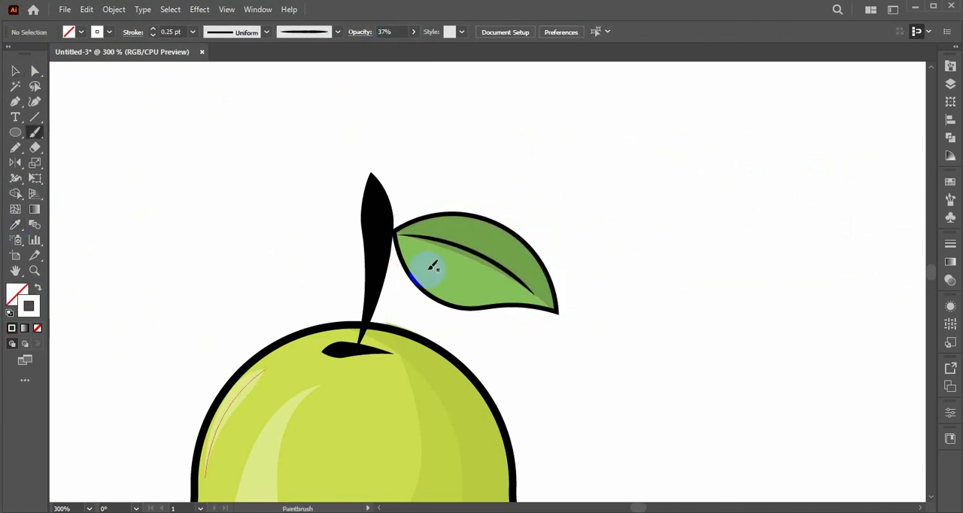
left_click_drag(475, 278, 489, 282)
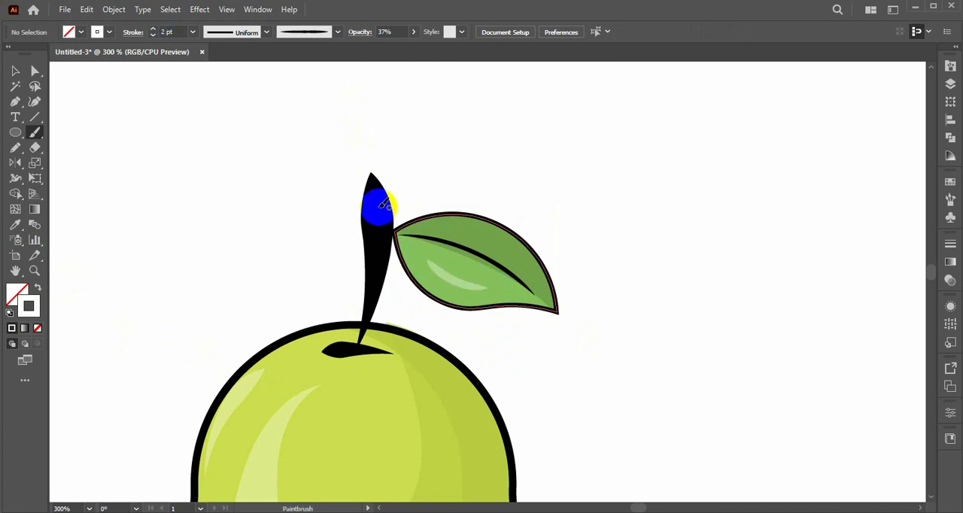
key("v")
left_click(452, 279)
left_click(442, 330)
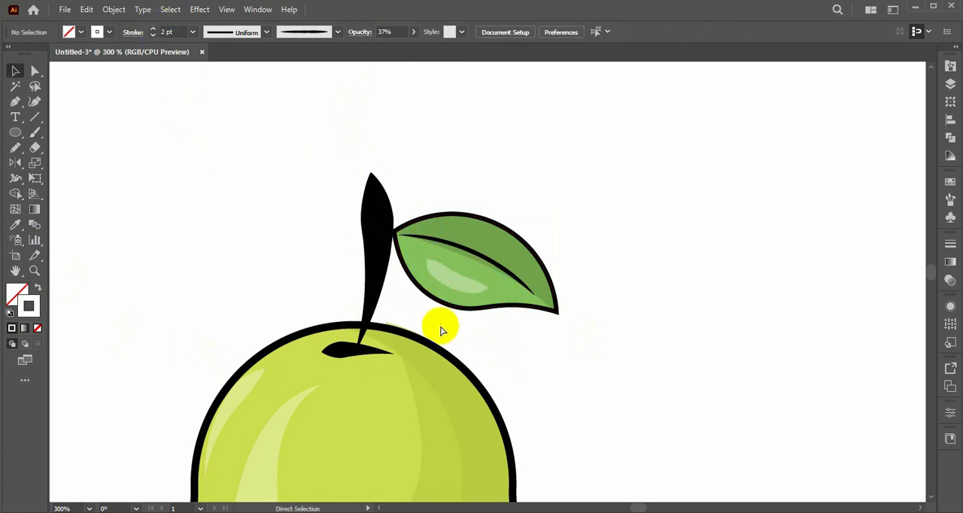